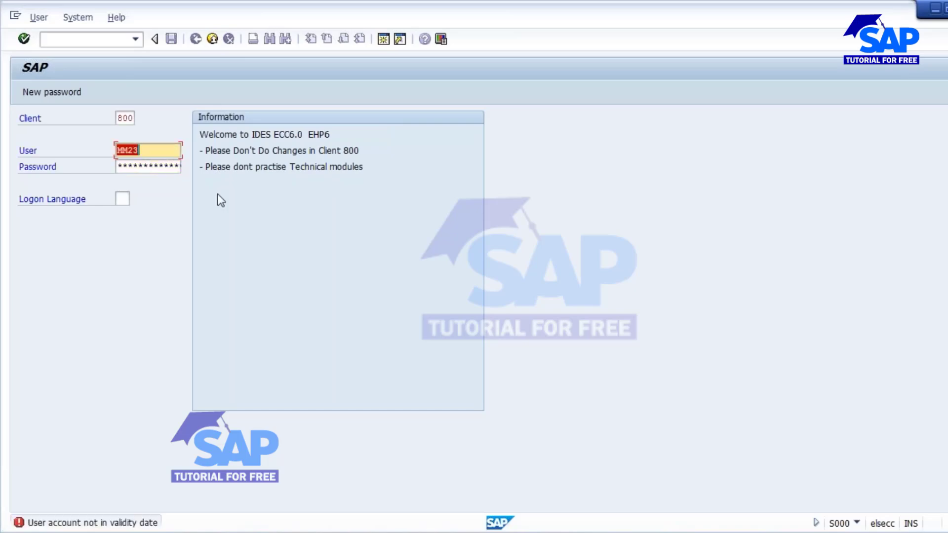
- Log off, then log on to SAP VITS client 800 with the saved user and its password
{"action": "left_click", "coordinate": [212, 38]}
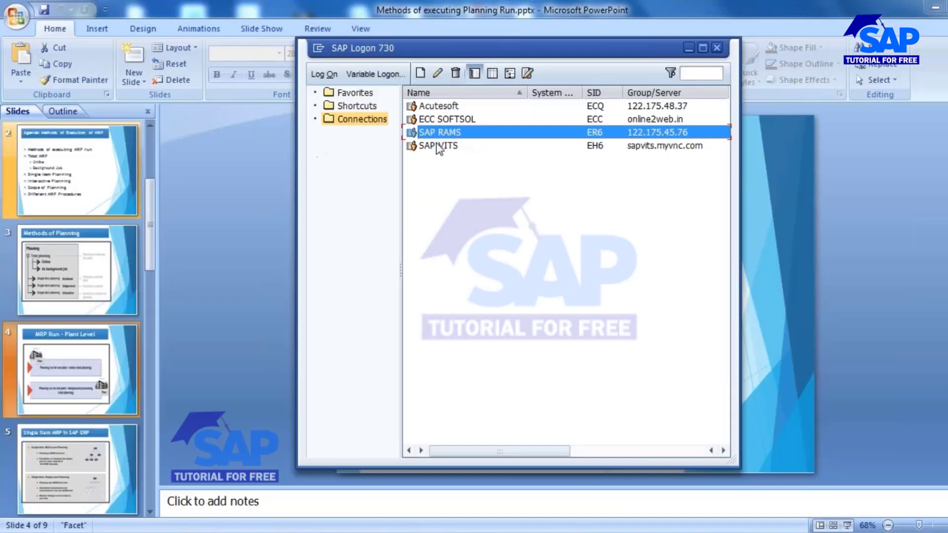
{"action": "double_click", "coordinate": [439, 145]}
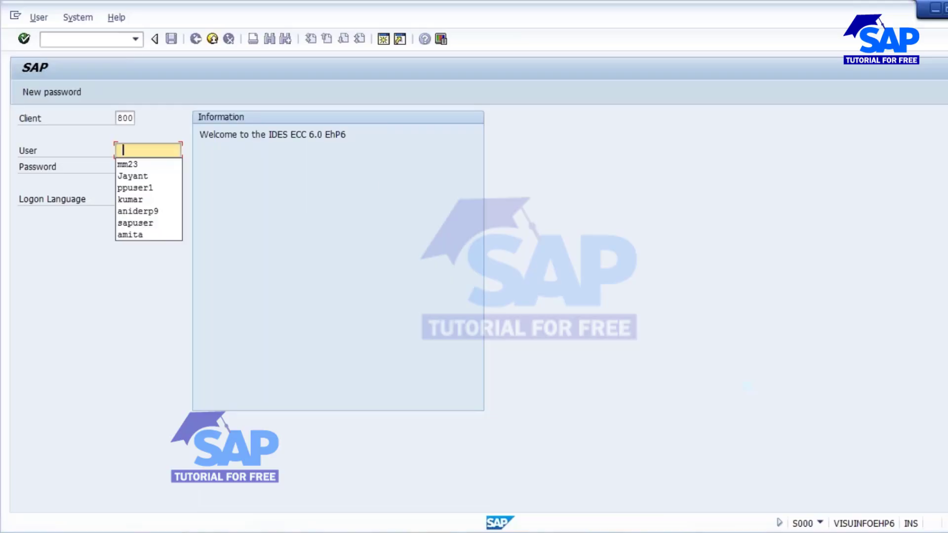
{"action": "left_click", "coordinate": [143, 176]}
{"action": "left_click", "coordinate": [137, 168]}
{"action": "type", "text": "*"}
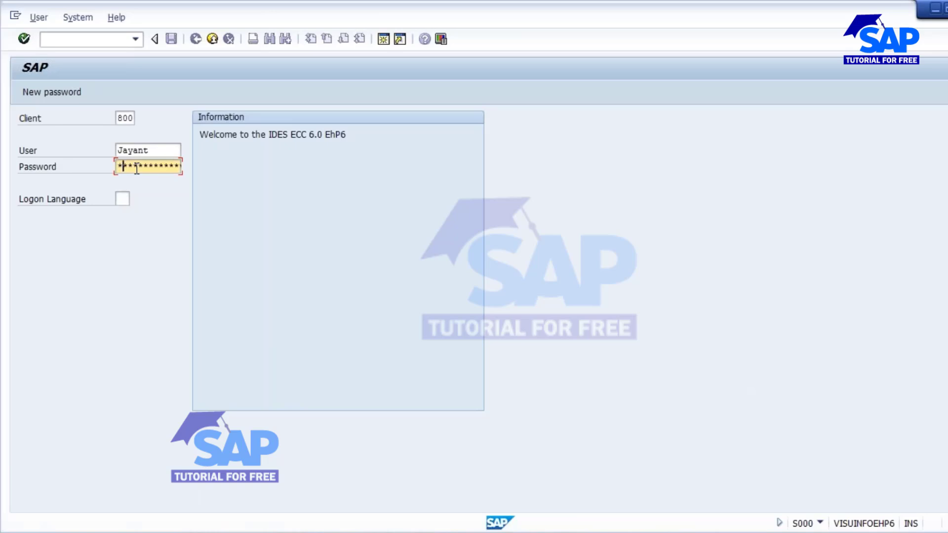
{"action": "type", "text": "*****"}
{"action": "key", "text": "Return"}
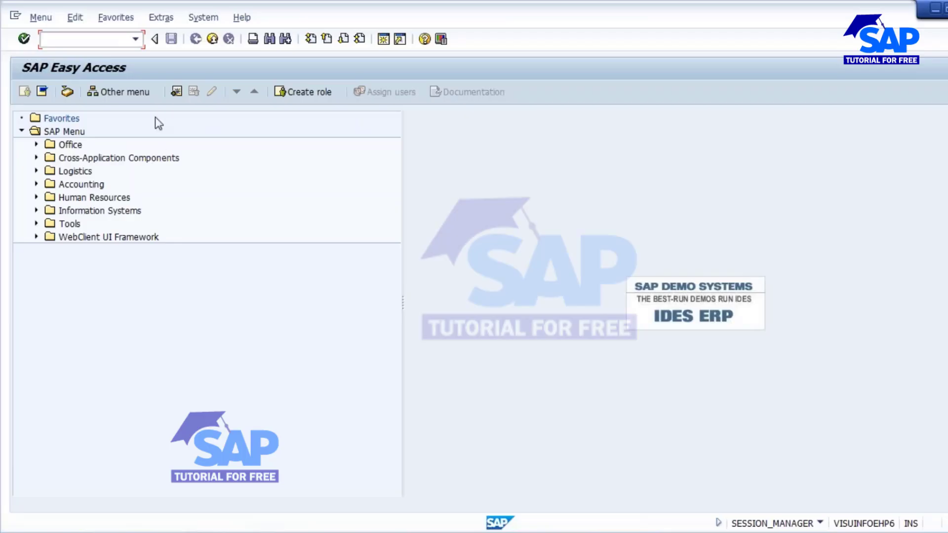
- Open the MRP Run screen with transaction code md01
{"action": "type", "text": "md01"}
{"action": "key", "text": "Return"}
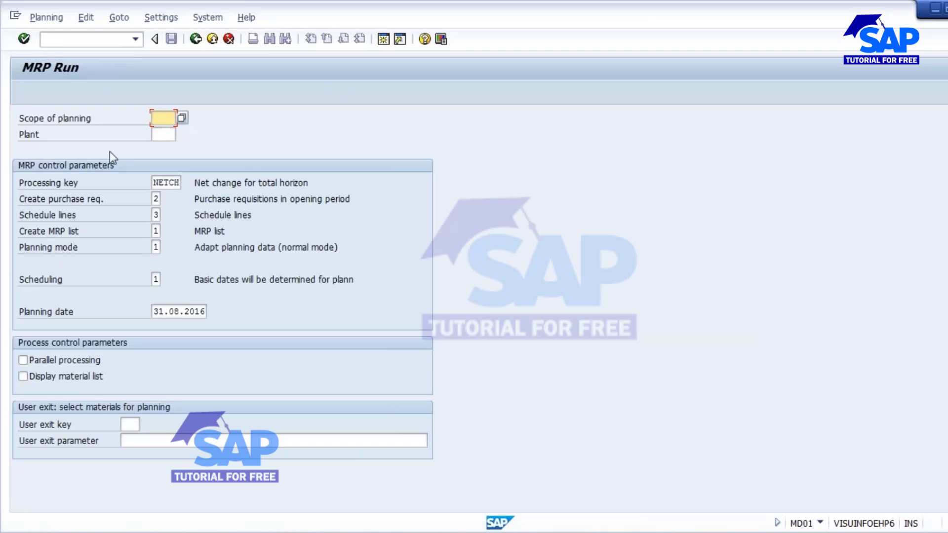
- Enter plant 1000 on the MRP Run screen, glancing at the slides before returning
{"action": "key", "text": "Tab"}
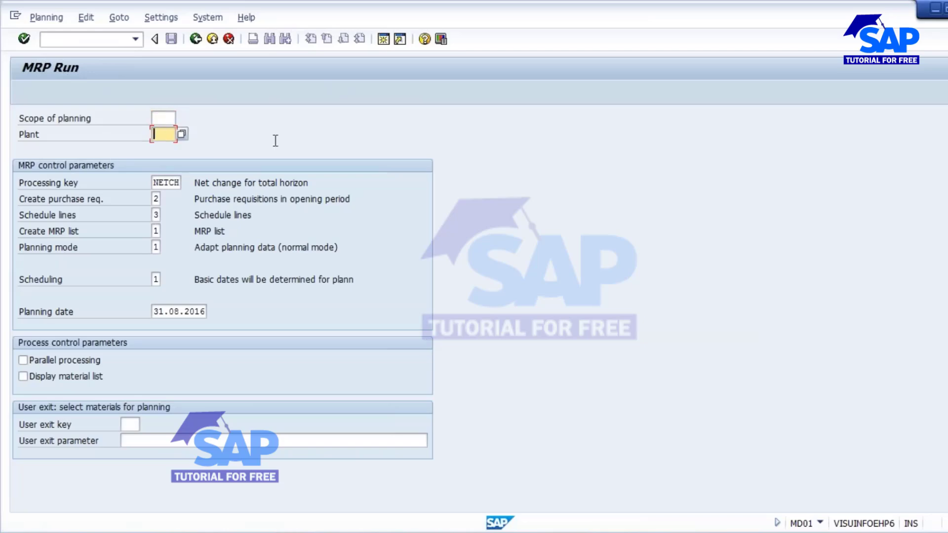
{"action": "type", "text": "1000"}
{"action": "left_click_drag", "start_coordinate": [153, 134], "coordinate": [224, 133]}
{"action": "key", "text": "alt+Tab"}
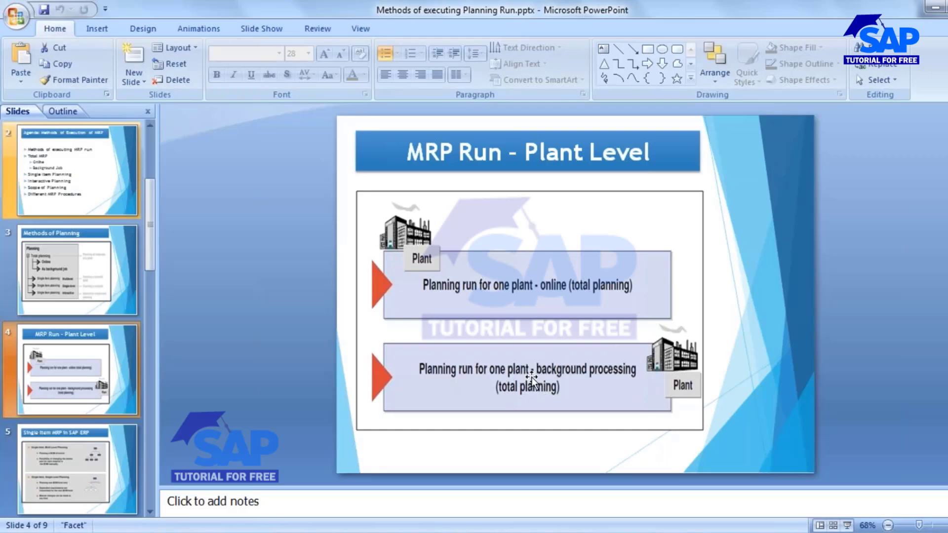
{"action": "key", "text": "alt+Tab"}
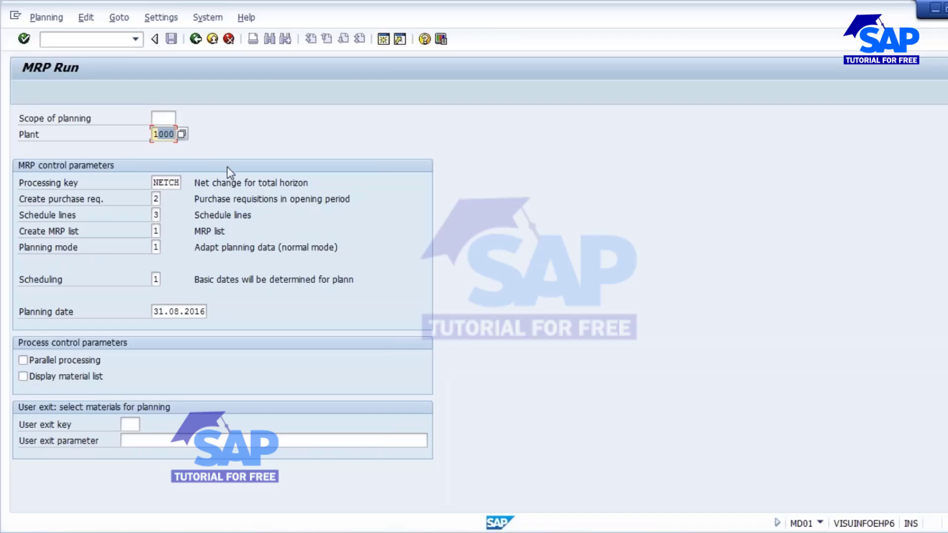
- Leave MD01 and open the MRP Run in Batch variant list for program RMMRP000
{"action": "left_click", "coordinate": [195, 38]}
{"action": "type", "text": "md"}
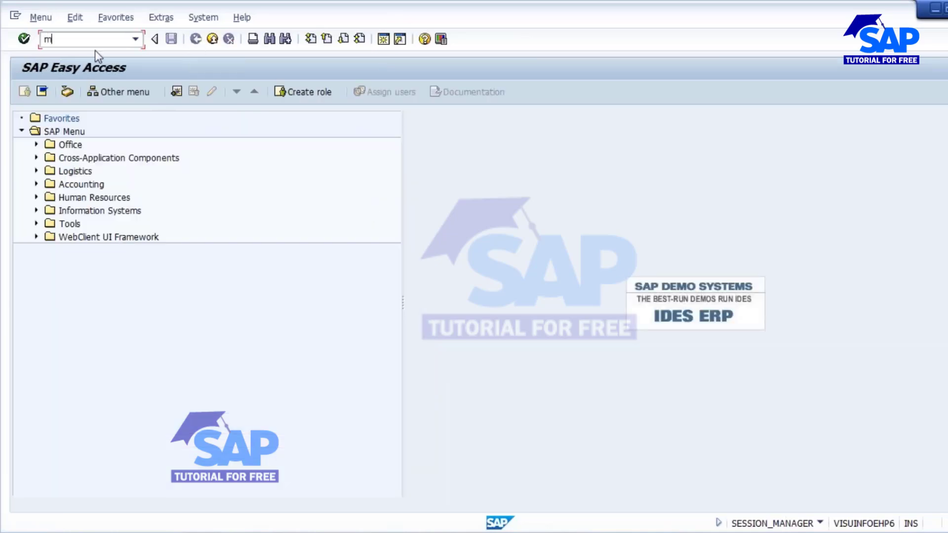
{"action": "key", "text": "BackSpace"}
{"action": "type", "text": "d01"}
{"action": "key", "text": "Return"}
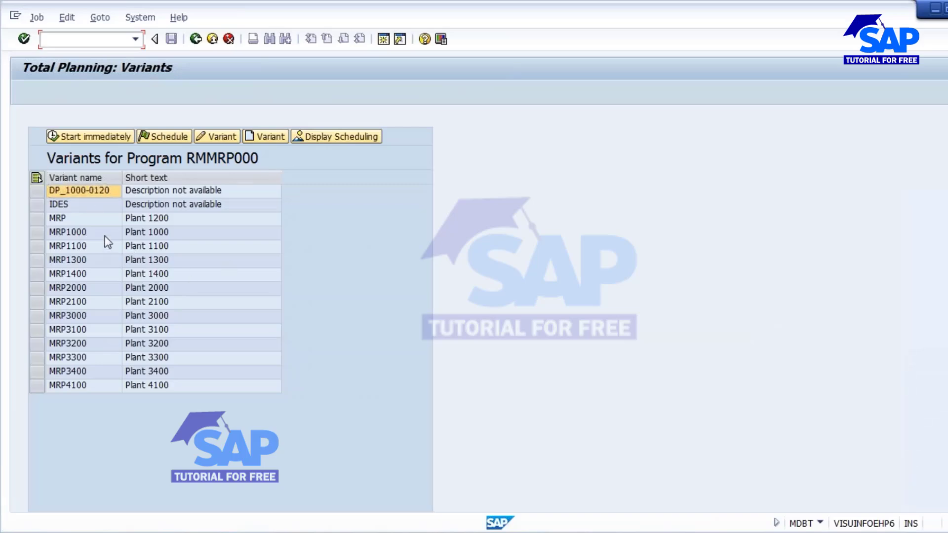
{"action": "left_click", "coordinate": [71, 234]}
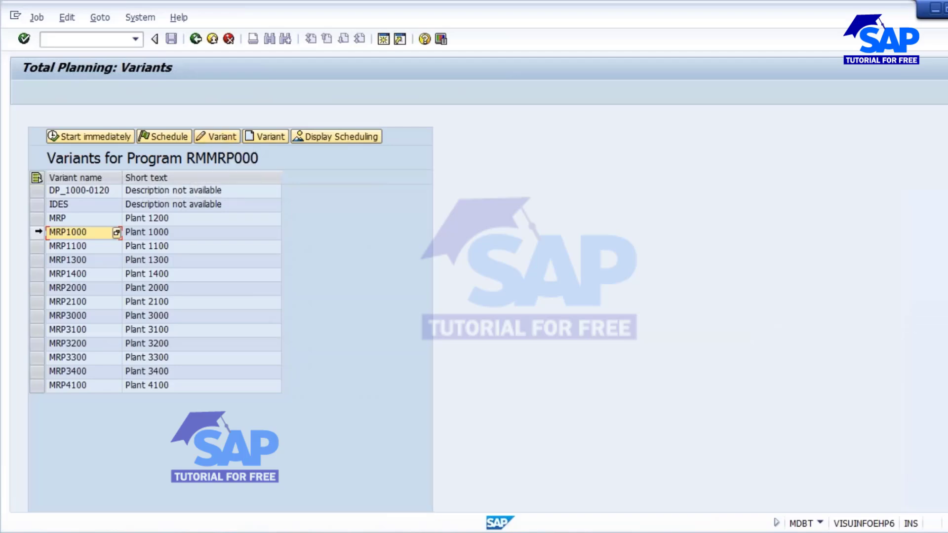
{"action": "left_click", "coordinate": [37, 232]}
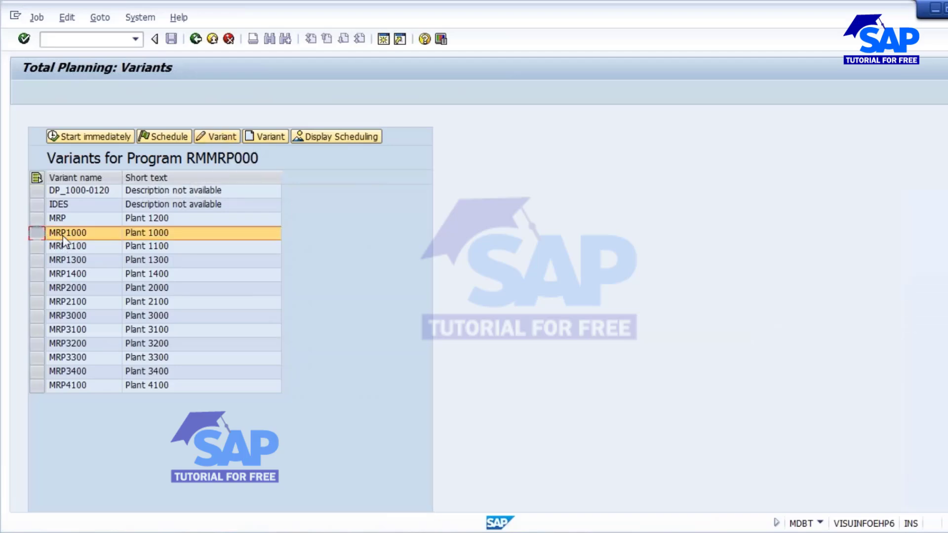
{"action": "left_click", "coordinate": [221, 138]}
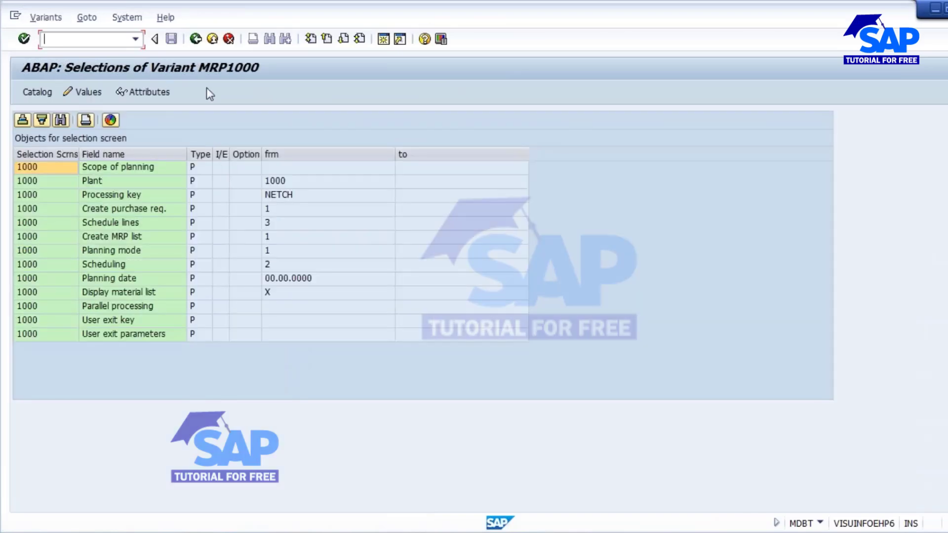
{"action": "left_click", "coordinate": [195, 40]}
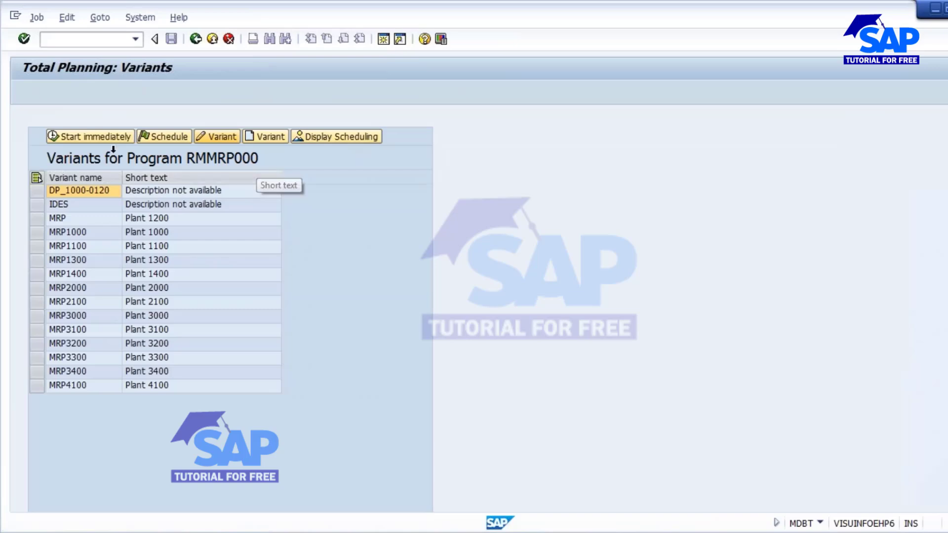
- Create a new variant named 'Srinivas' for RMMRP000 and move to its Plant field
{"action": "left_click", "coordinate": [269, 136]}
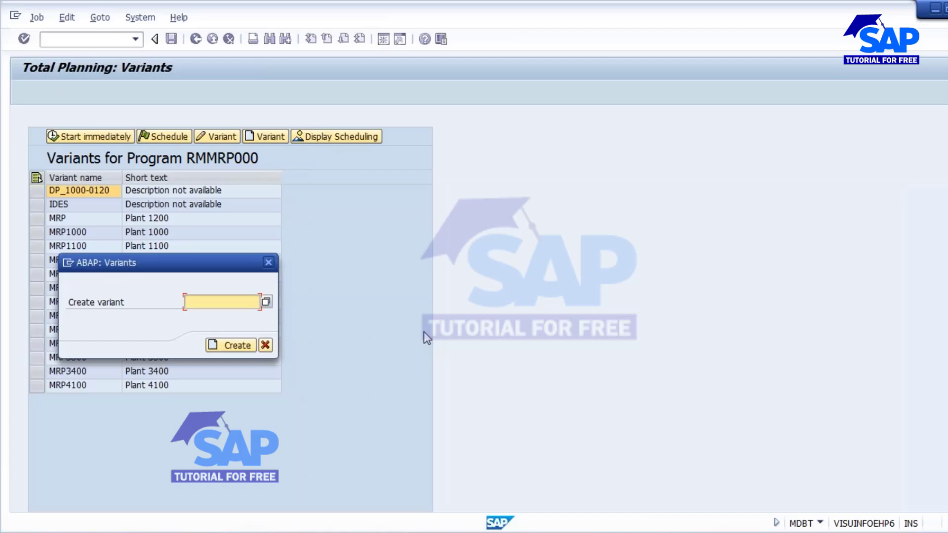
{"action": "type", "text": "S"}
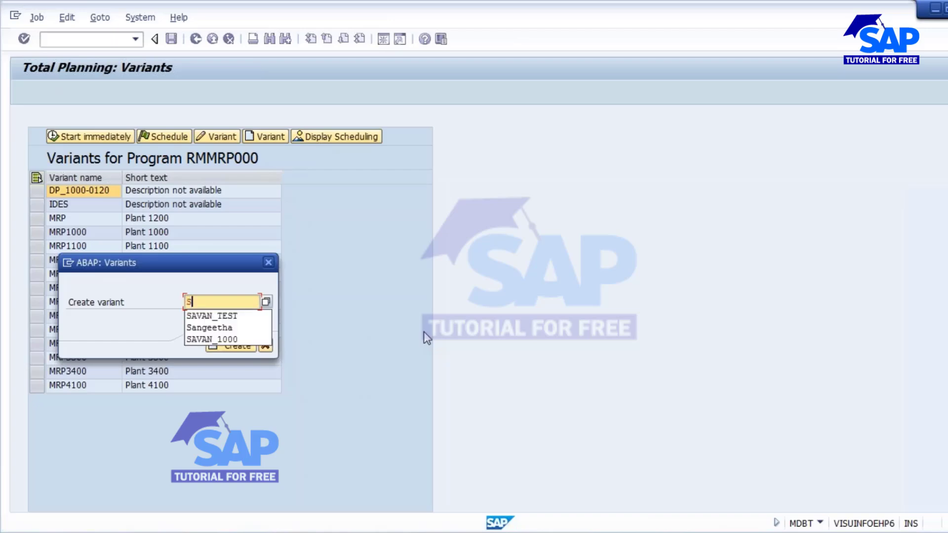
{"action": "type", "text": "rinivas"}
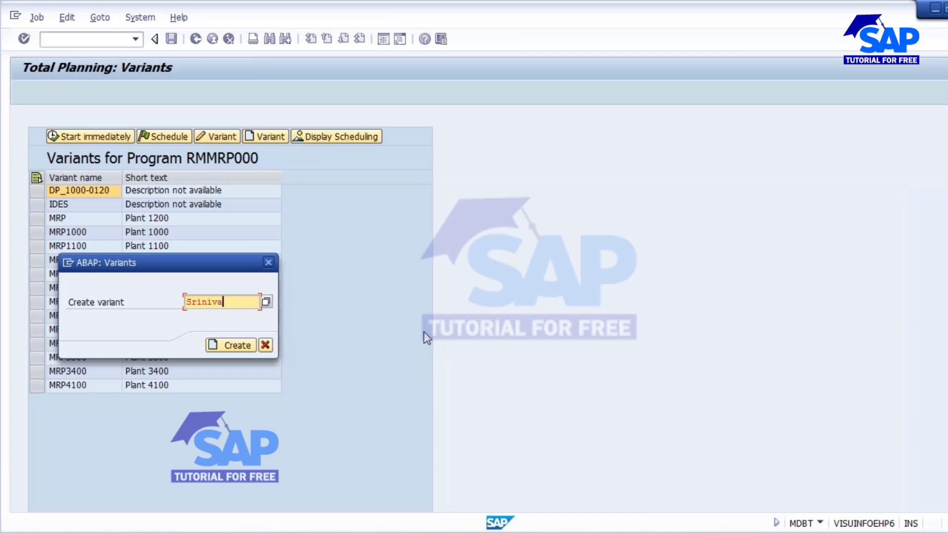
{"action": "left_click", "coordinate": [235, 347]}
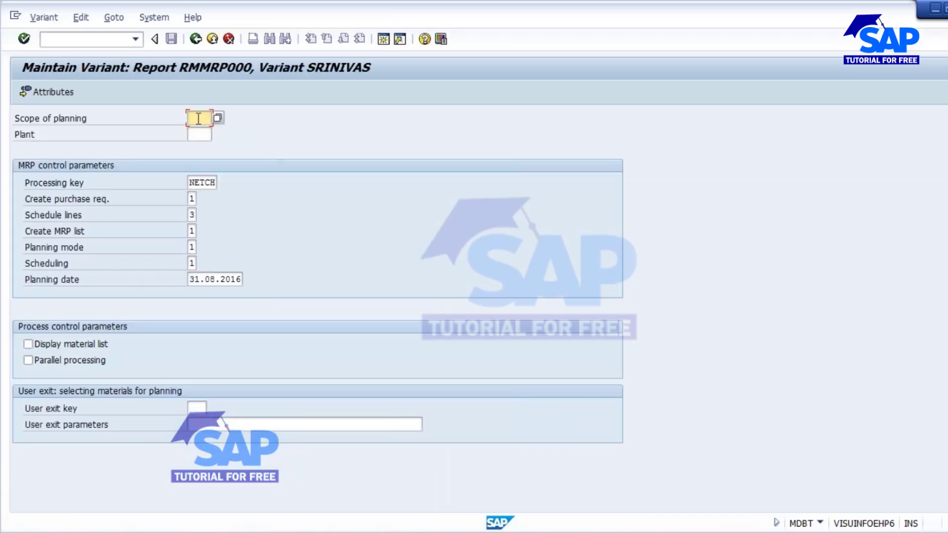
{"action": "key", "text": "Tab"}
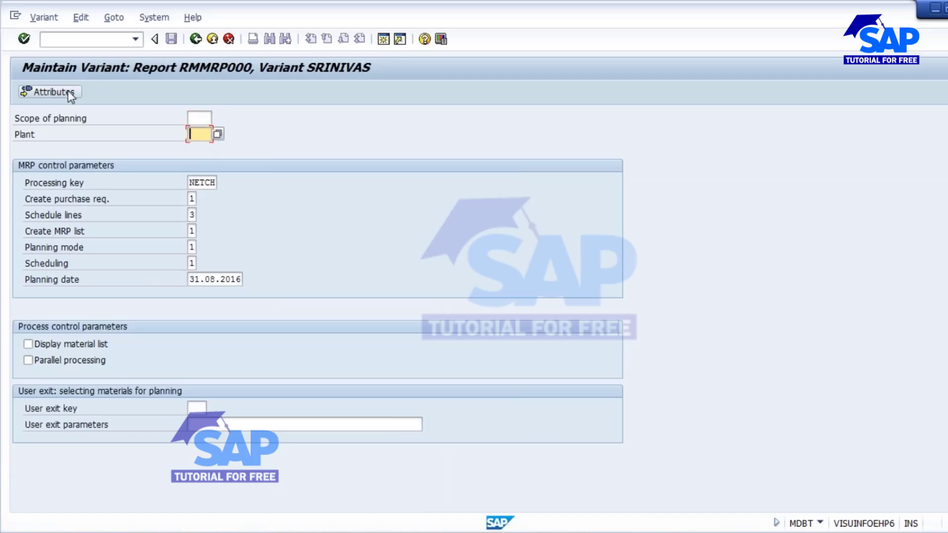
- Leave the Maintain Variant screen and return to SAP Easy Access with /n
{"action": "left_click", "coordinate": [195, 39]}
{"action": "left_click", "coordinate": [81, 39]}
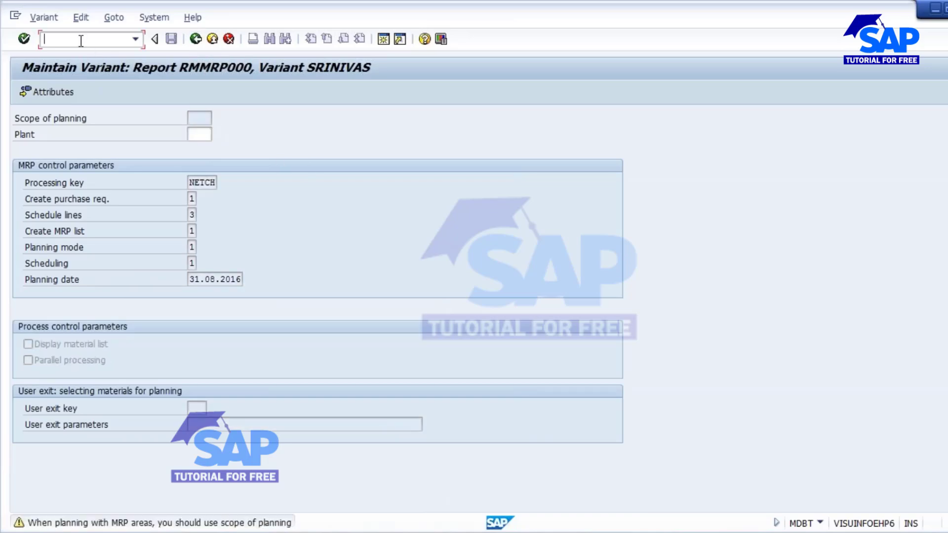
{"action": "type", "text": "/n"}
{"action": "key", "text": "Return"}
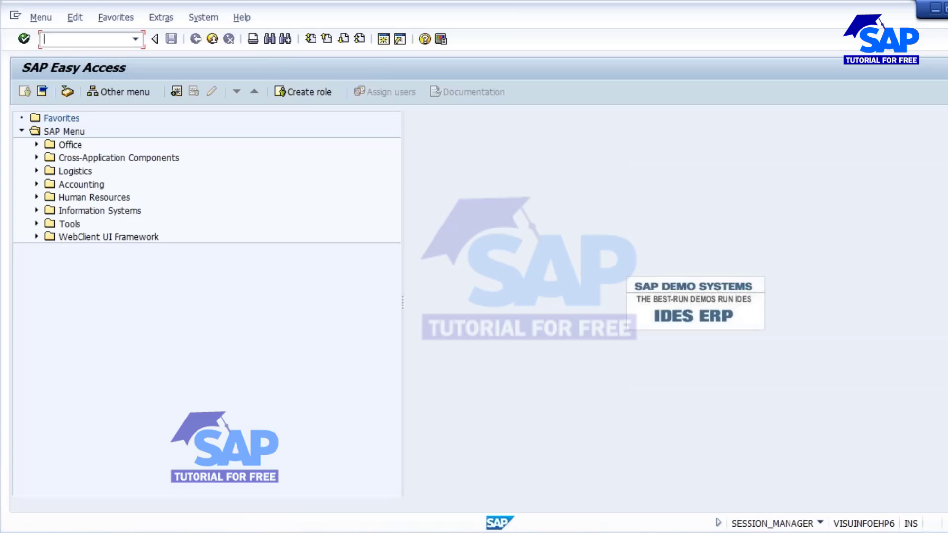
- Look at the SM37 job overview and the SM35 batch input sessions, backing out of each
{"action": "type", "text": "sm37"}
{"action": "key", "text": "Return"}
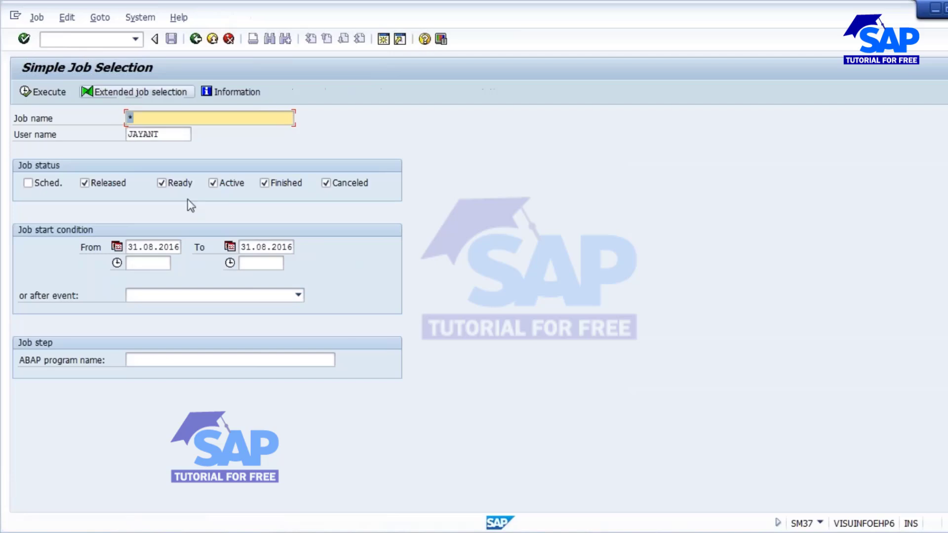
{"action": "left_click", "coordinate": [195, 39]}
{"action": "type", "text": "sm35"}
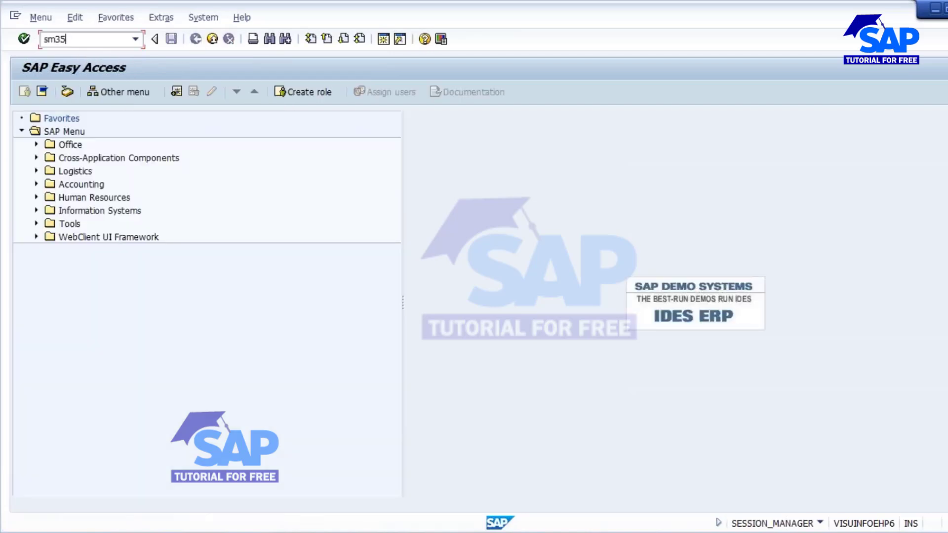
{"action": "key", "text": "Return"}
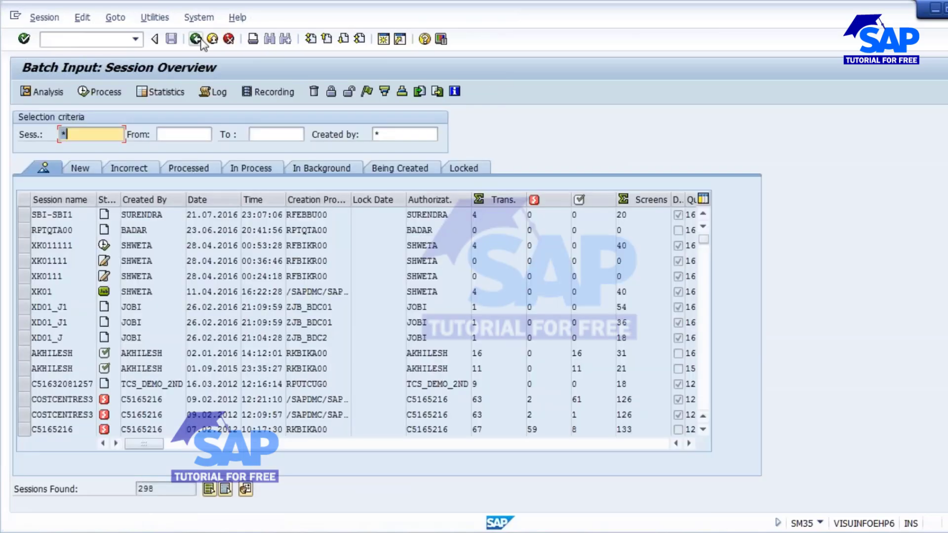
{"action": "left_click", "coordinate": [196, 39]}
- Open the SM36 Define Background Job screen, briefly switching to Notepad and closing it
{"action": "type", "text": "sm36"}
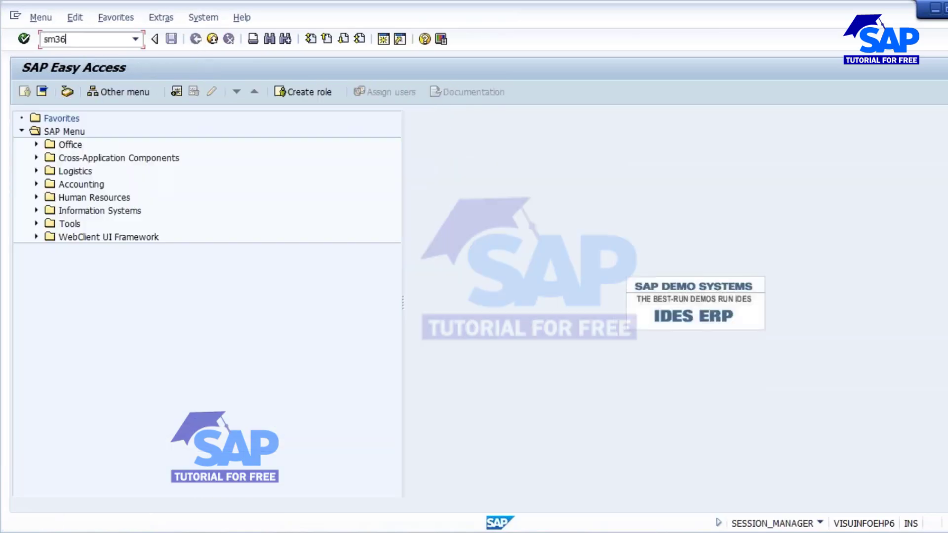
{"action": "key", "text": "Return"}
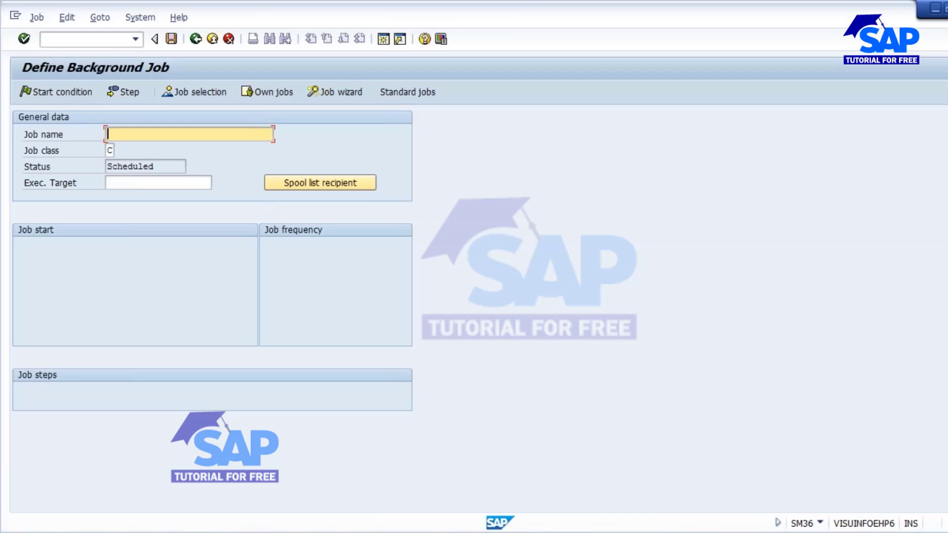
{"action": "key", "text": "alt+Tab"}
{"action": "left_click", "coordinate": [636, 64]}
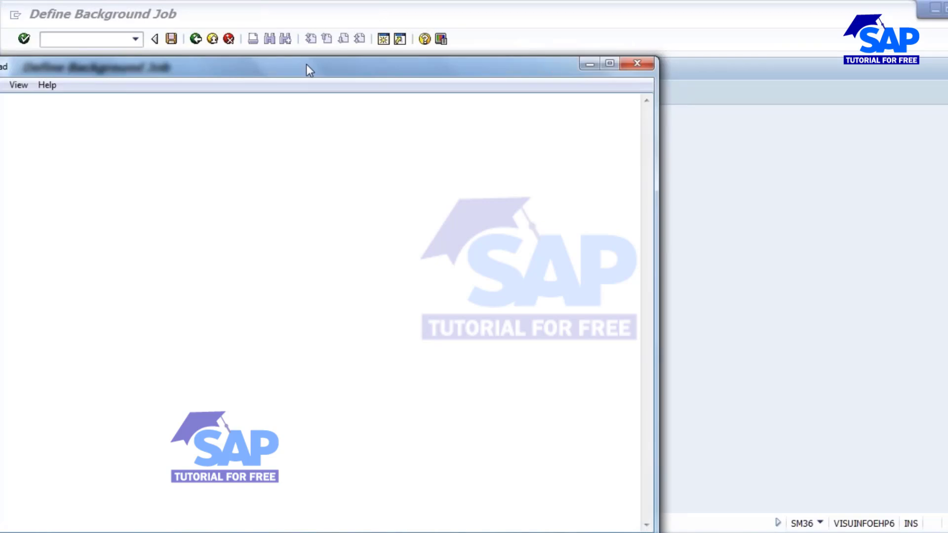
- Type 'MRP' and, on a following line, 'Daily/wEEK' into Notepad
{"action": "left_click_drag", "start_coordinate": [310, 70], "coordinate": [455, 65]}
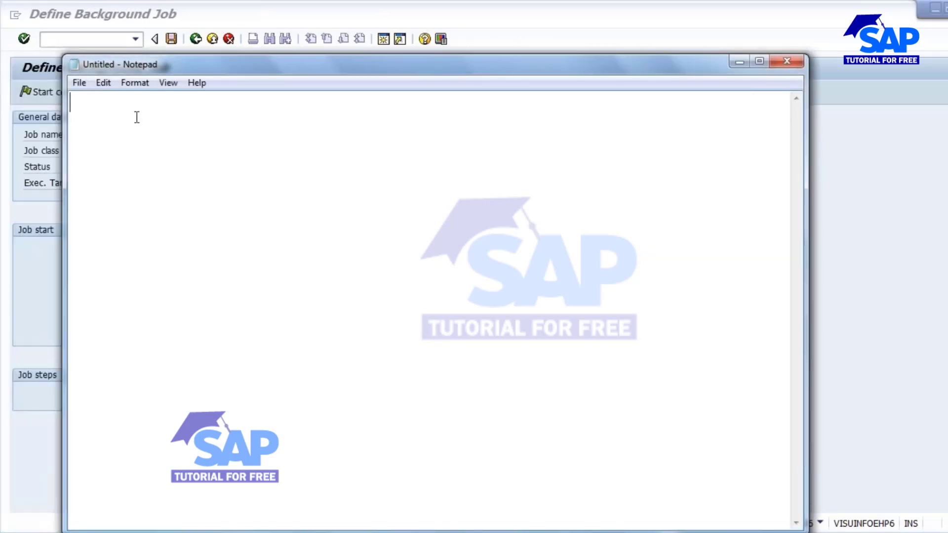
{"action": "type", "text": "MRP"}
{"action": "key", "text": "Return"}
{"action": "key", "text": "Return"}
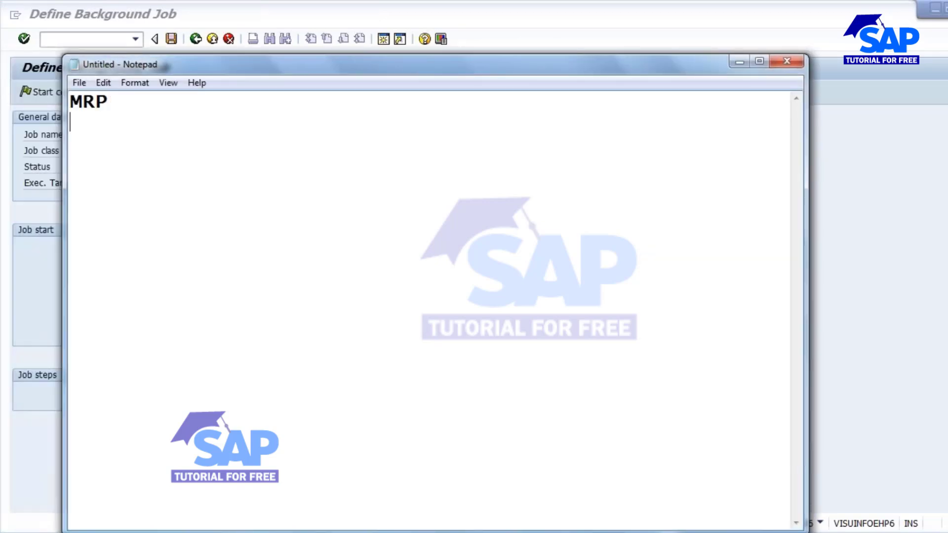
{"action": "type", "text": "Dail"}
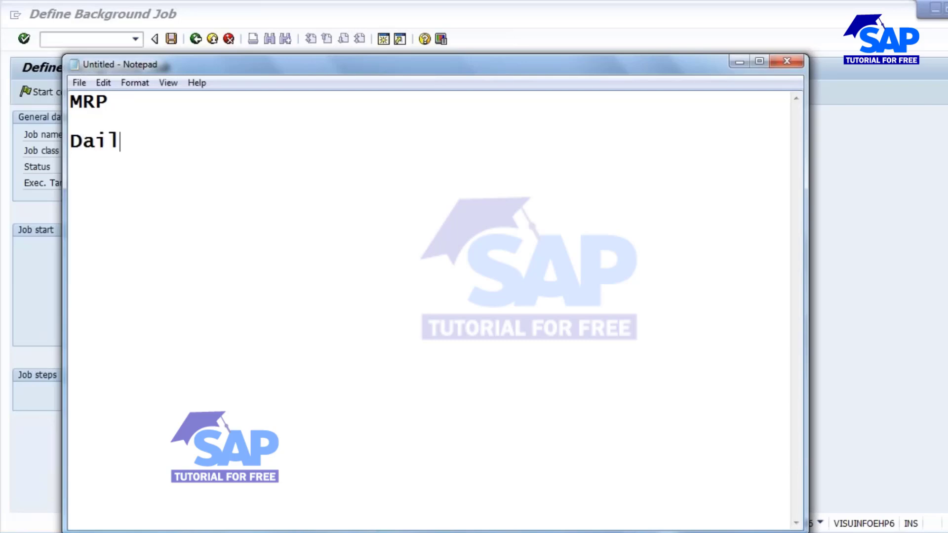
{"action": "type", "text": "y/wEEK"}
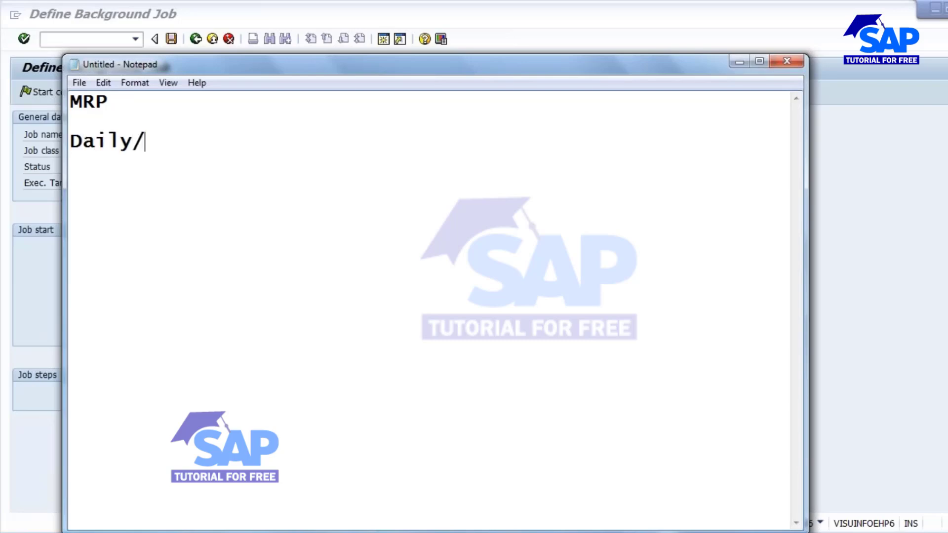
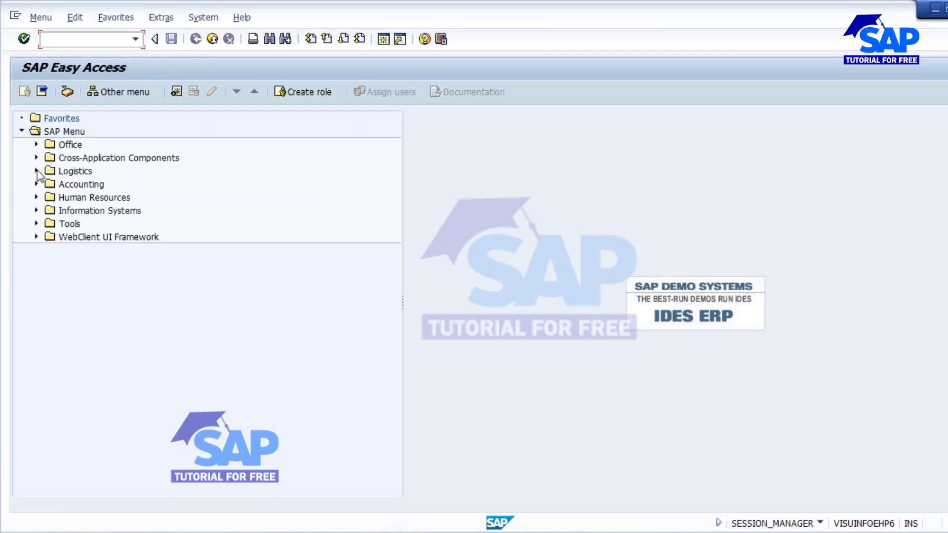
- Open MD02 Multilevel Single-Item Planning from Logistics > Production > MRP > Planning
{"action": "left_click", "coordinate": [36, 170]}
{"action": "left_click", "coordinate": [50, 224]}
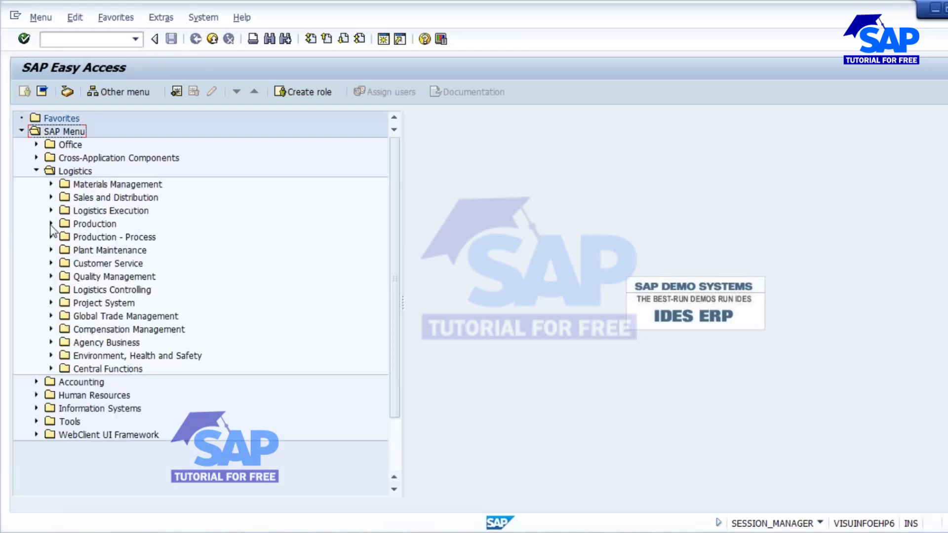
{"action": "left_click", "coordinate": [67, 290]}
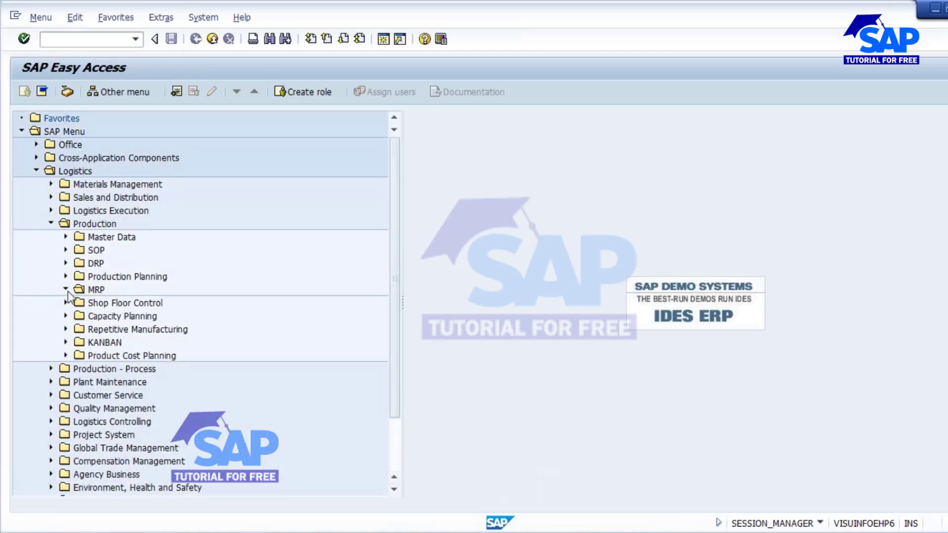
{"action": "left_click", "coordinate": [80, 303]}
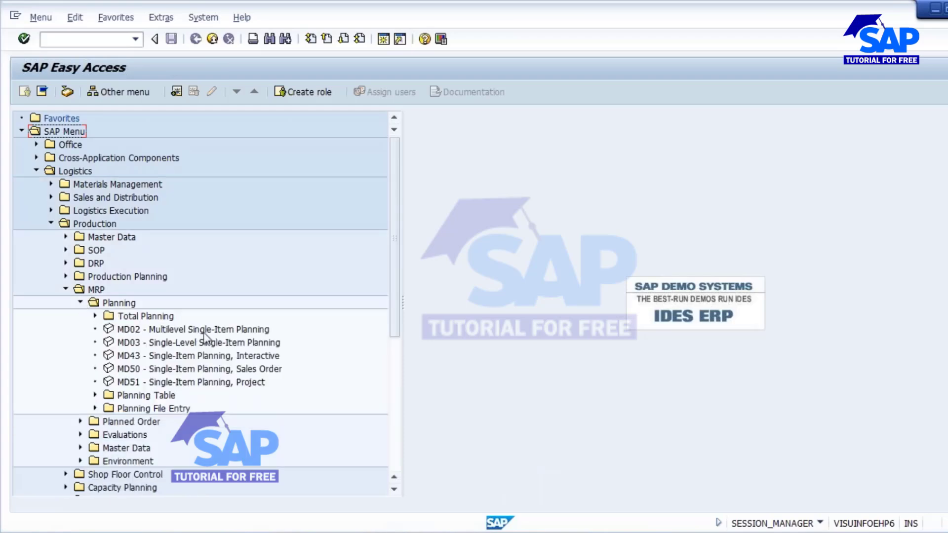
{"action": "double_click", "coordinate": [189, 332]}
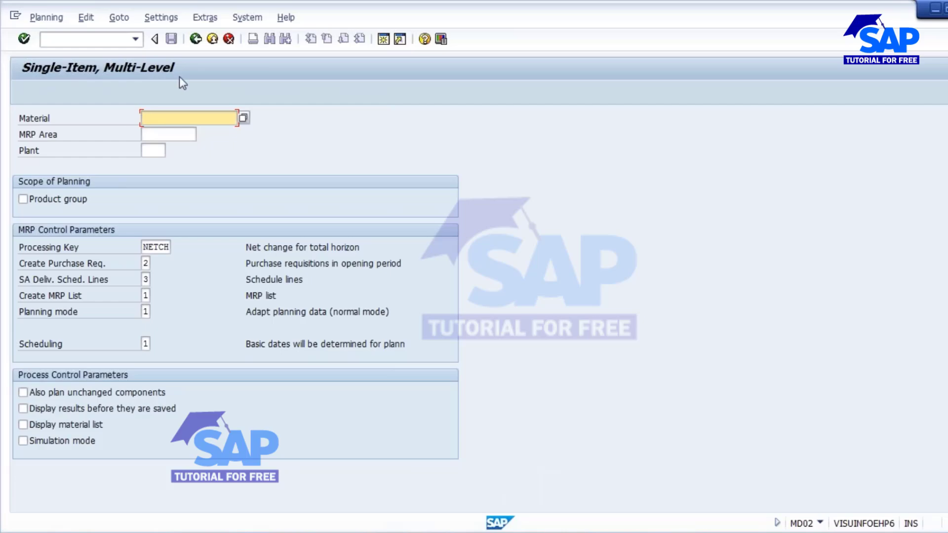
- Try planning by Product group, switch it back off, and bring up previously entered material numbers
{"action": "left_click", "coordinate": [154, 151]}
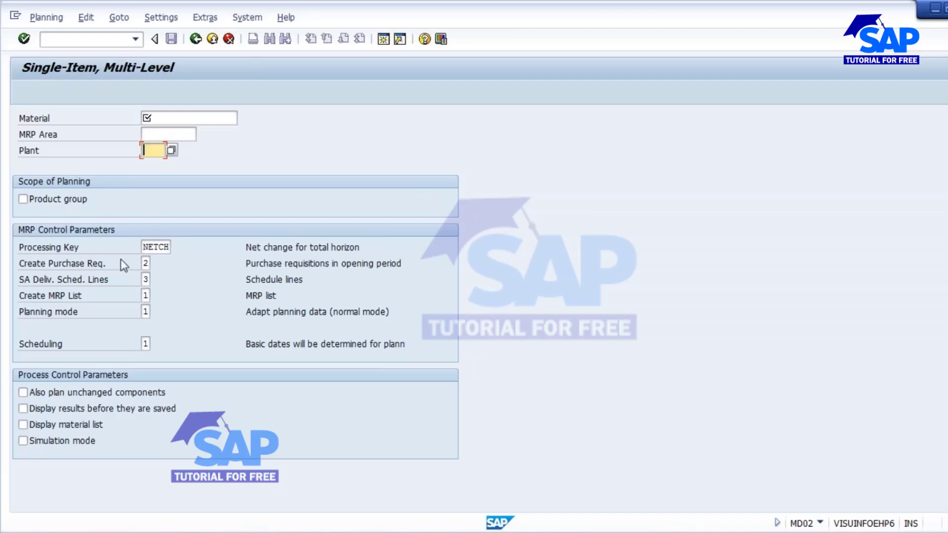
{"action": "left_click", "coordinate": [150, 118]}
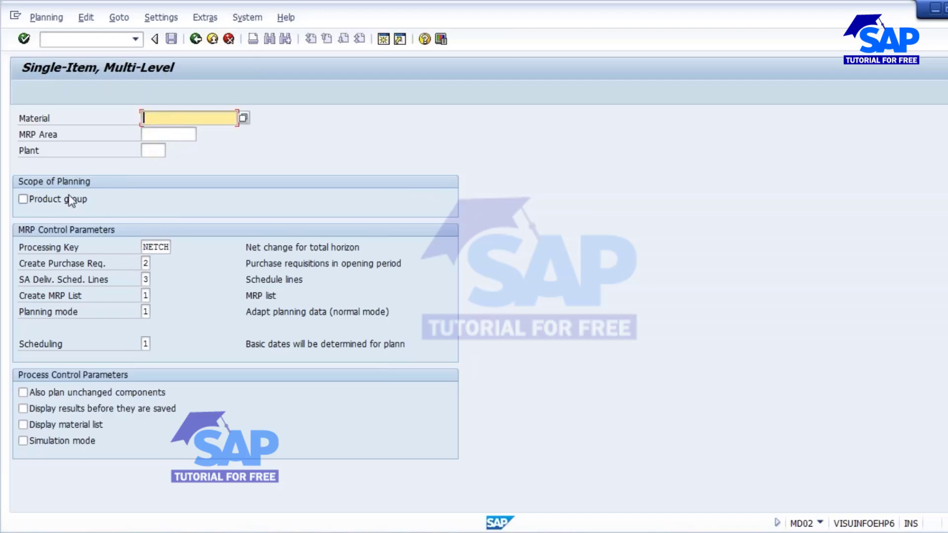
{"action": "left_click", "coordinate": [35, 202]}
{"action": "left_click", "coordinate": [36, 205]}
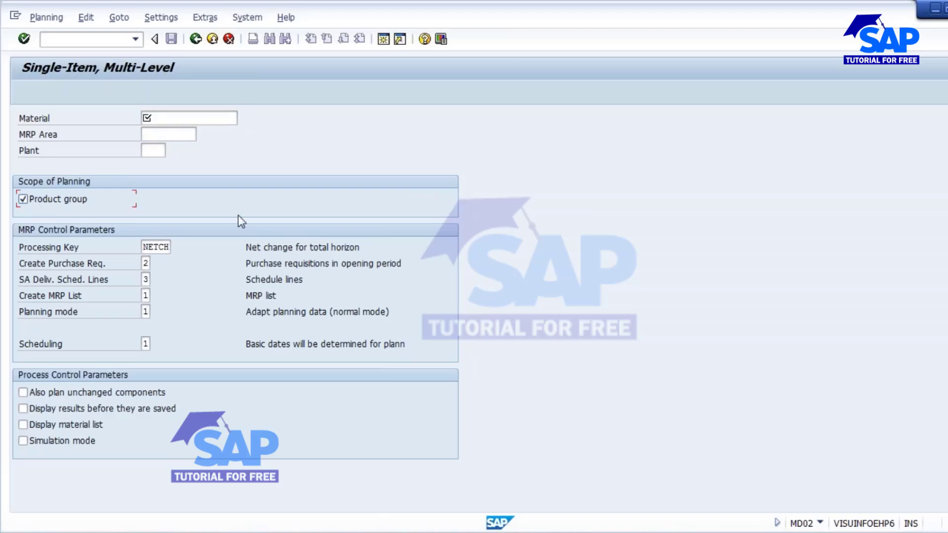
{"action": "left_click", "coordinate": [163, 118]}
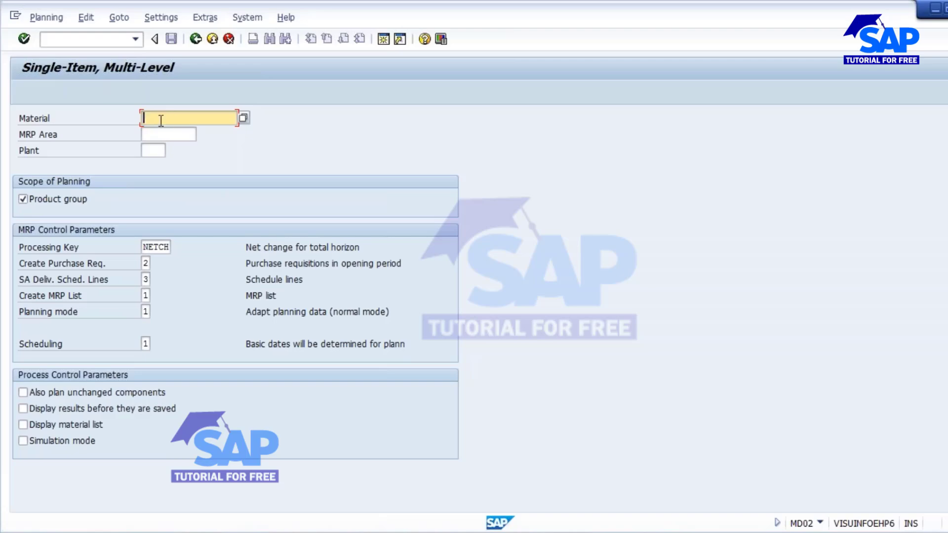
{"action": "left_click", "coordinate": [33, 199]}
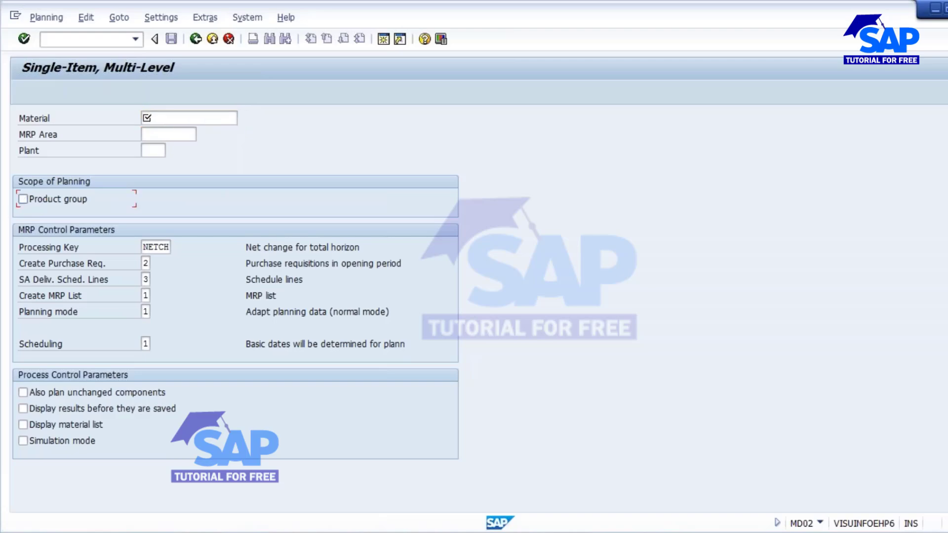
{"action": "left_click", "coordinate": [171, 115]}
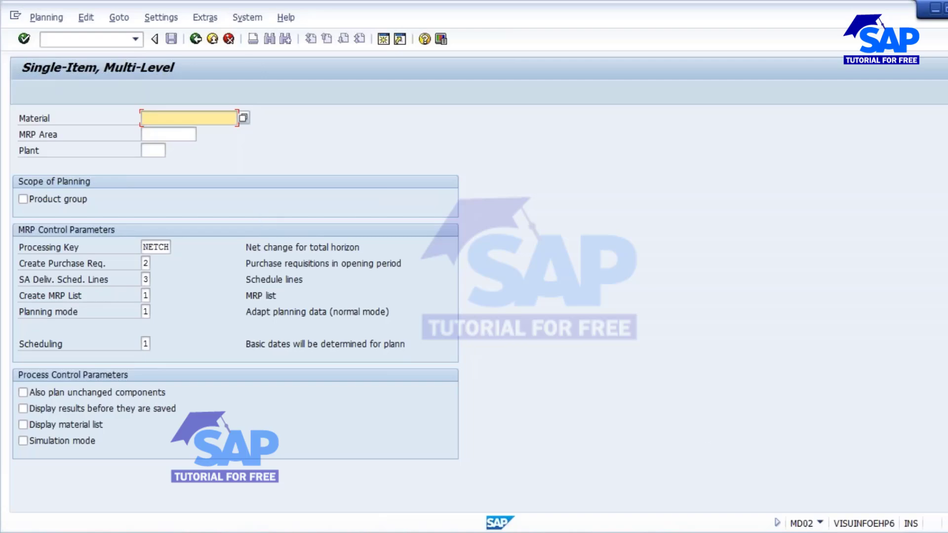
{"action": "left_click", "coordinate": [150, 118]}
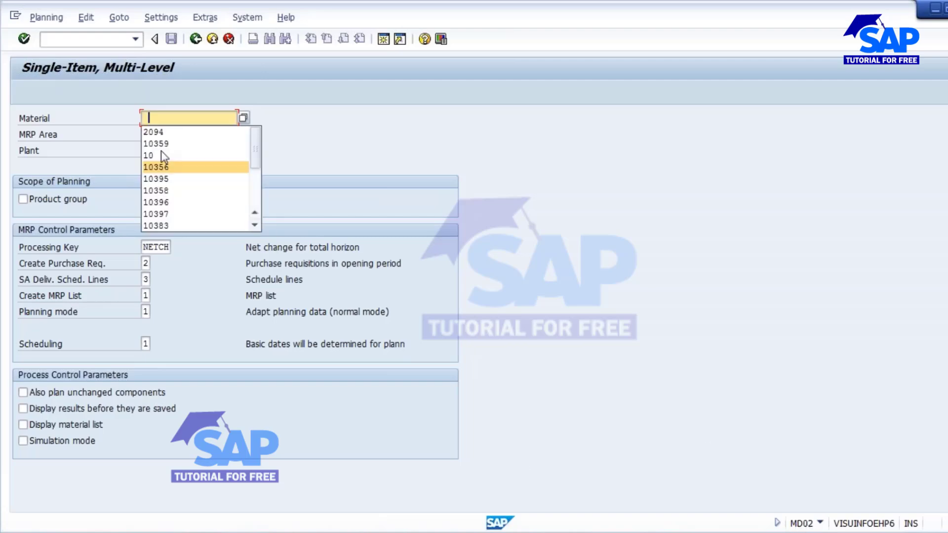
{"action": "left_click", "coordinate": [381, 42]}
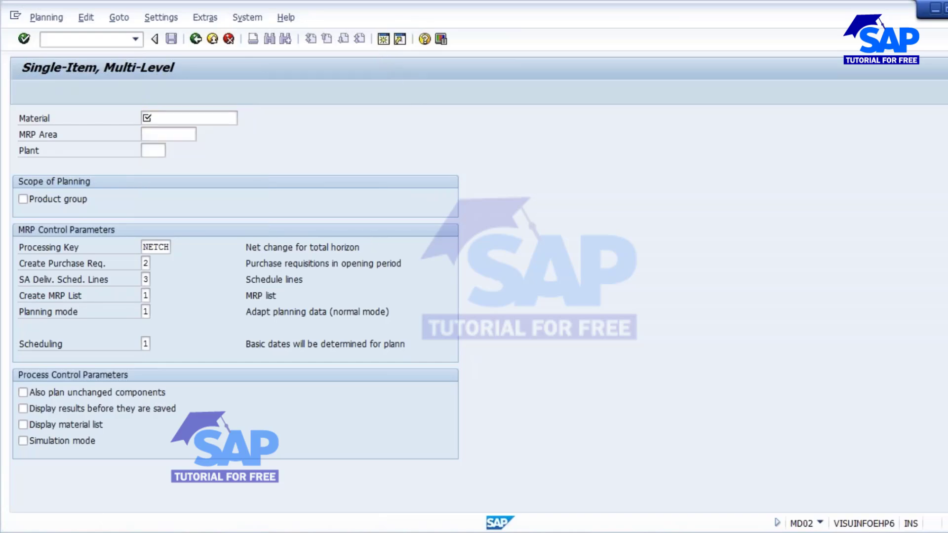
{"action": "type", "text": "mm"}
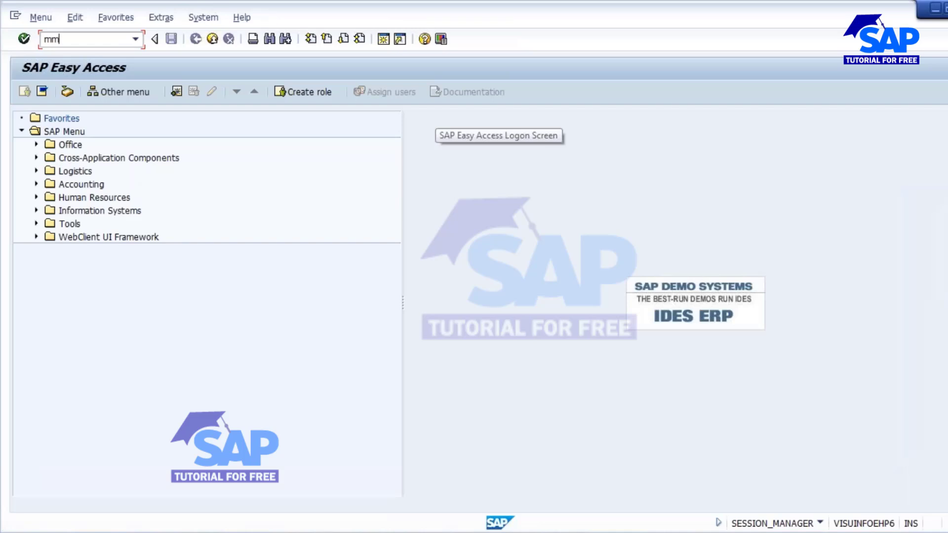
{"action": "type", "text": "60"}
{"action": "key", "text": "Return"}
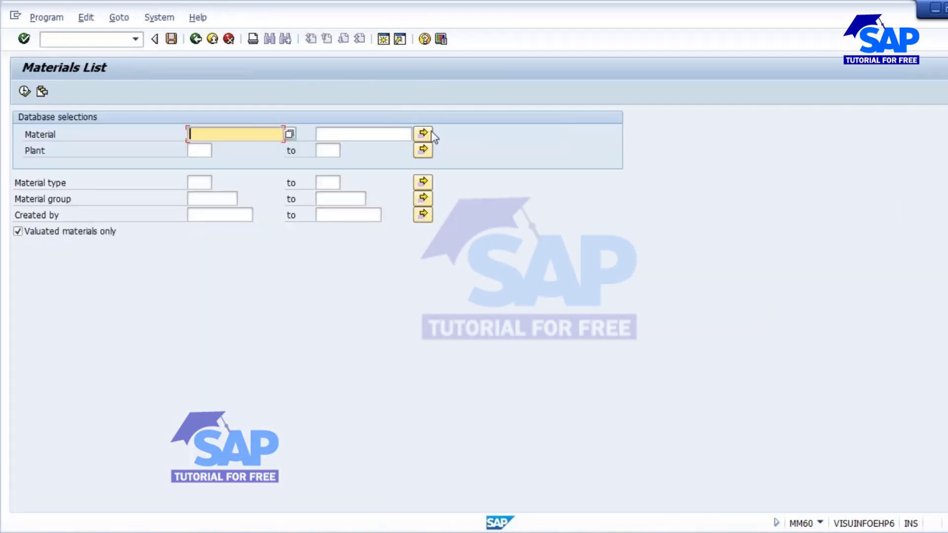
{"action": "left_click", "coordinate": [200, 150]}
{"action": "type", "text": "1"}
{"action": "left_click", "coordinate": [199, 161]}
{"action": "left_click", "coordinate": [200, 183]}
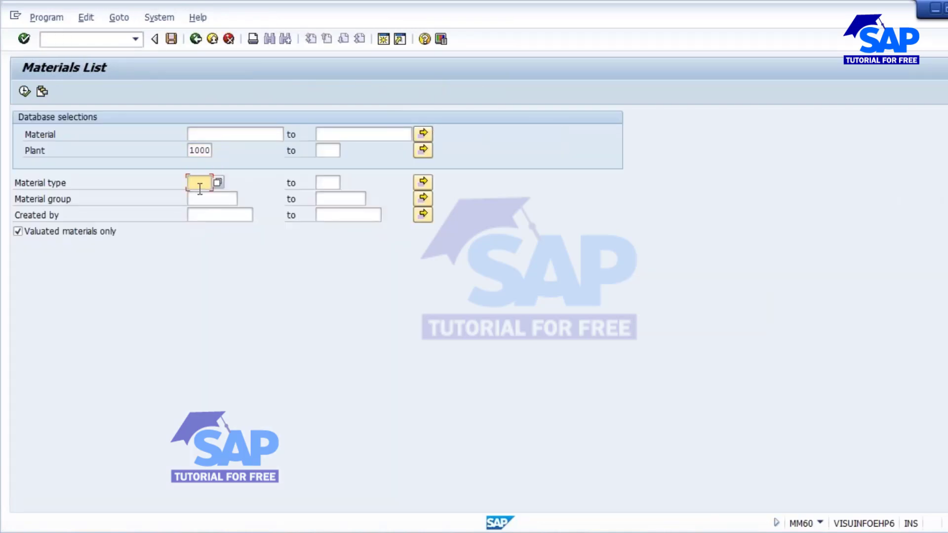
{"action": "left_click", "coordinate": [199, 209]}
{"action": "left_click", "coordinate": [195, 215]}
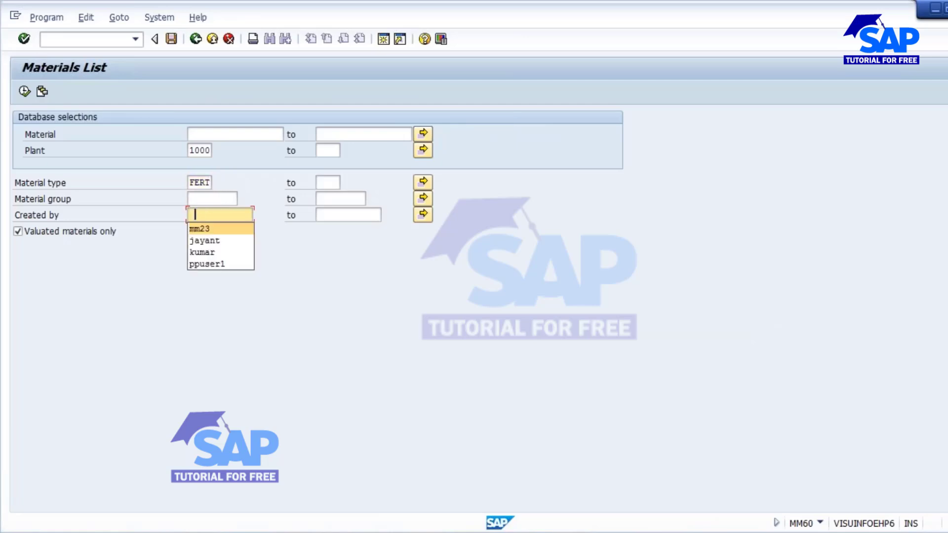
{"action": "left_click", "coordinate": [205, 240]}
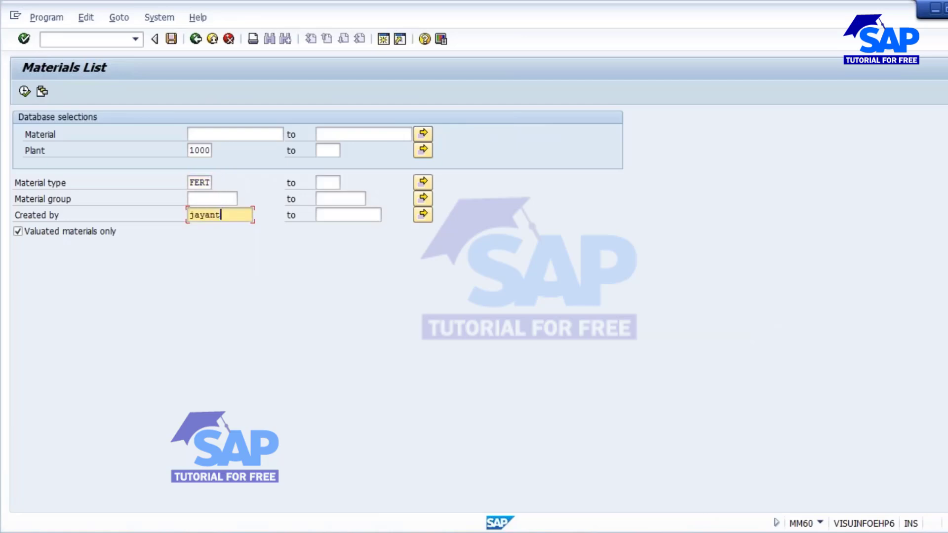
{"action": "left_click", "coordinate": [24, 92]}
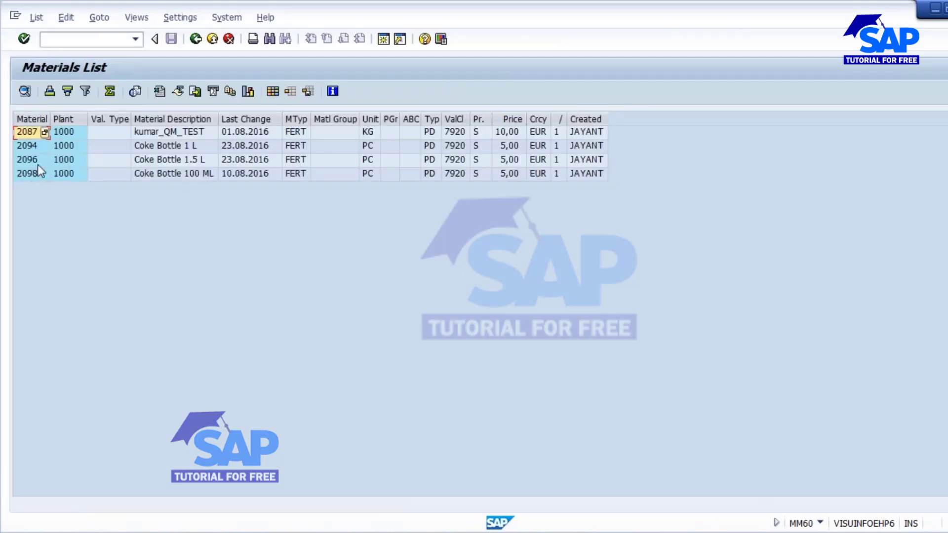
{"action": "left_click", "coordinate": [28, 159]}
{"action": "left_click", "coordinate": [162, 200]}
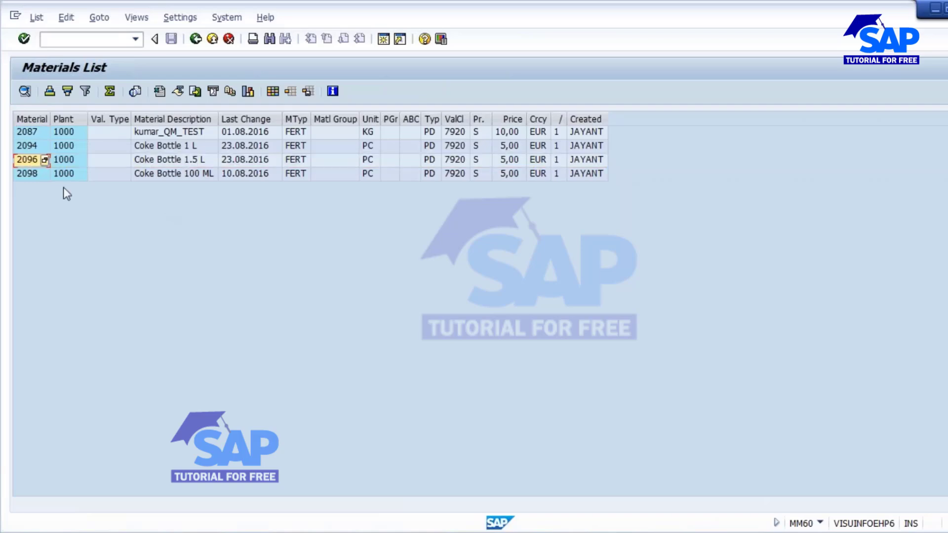
{"action": "left_click", "coordinate": [32, 161]}
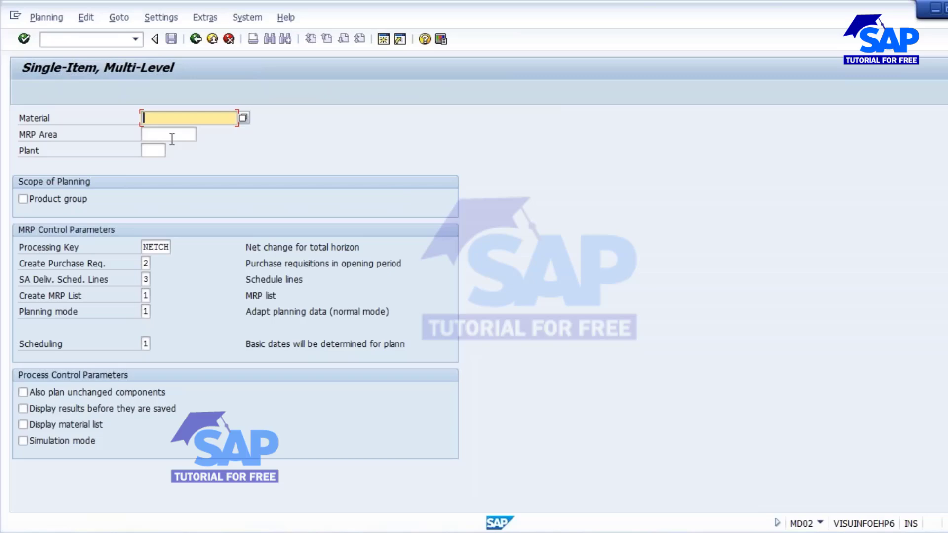
- Run single-item multi-level MRP for material 2096 in plant 1000
{"action": "type", "text": "2096"}
{"action": "left_click", "coordinate": [158, 150]}
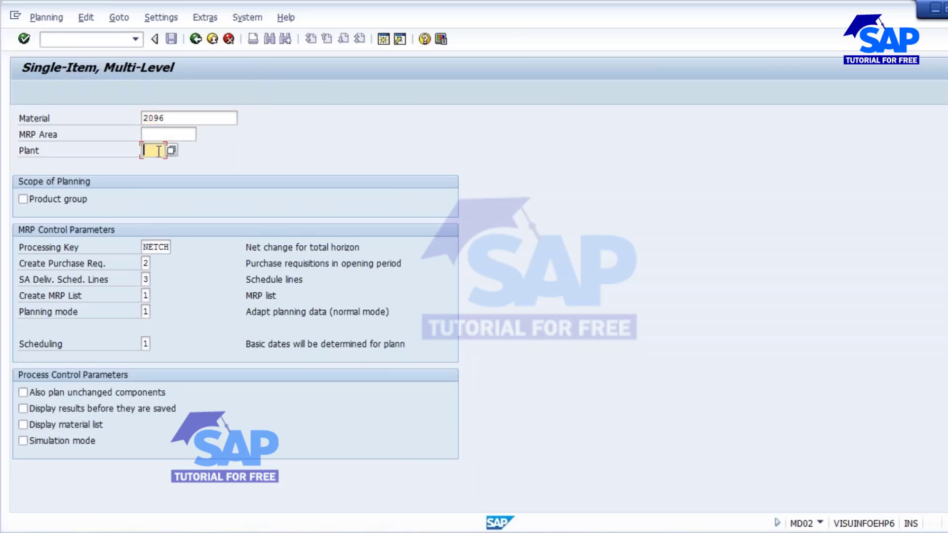
{"action": "type", "text": "1000"}
{"action": "left_click", "coordinate": [24, 40]}
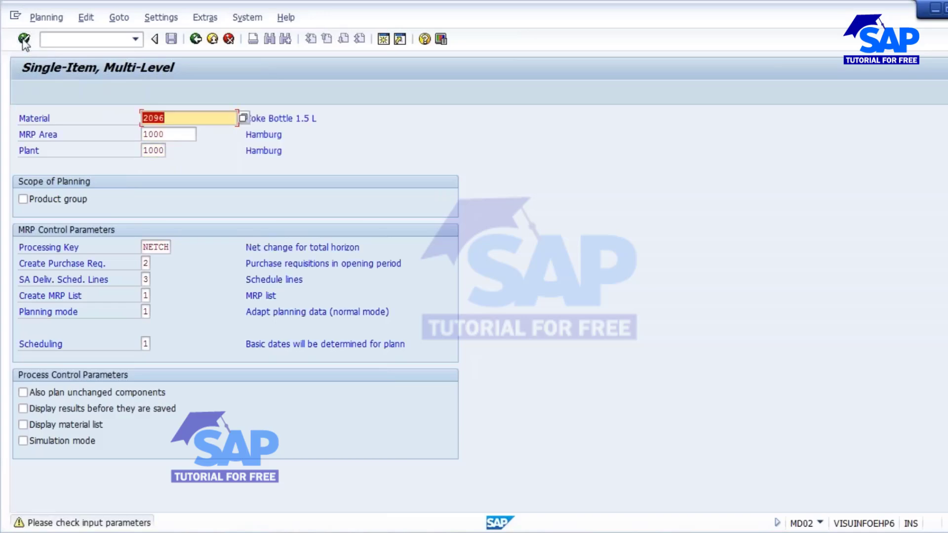
{"action": "left_click", "coordinate": [24, 39]}
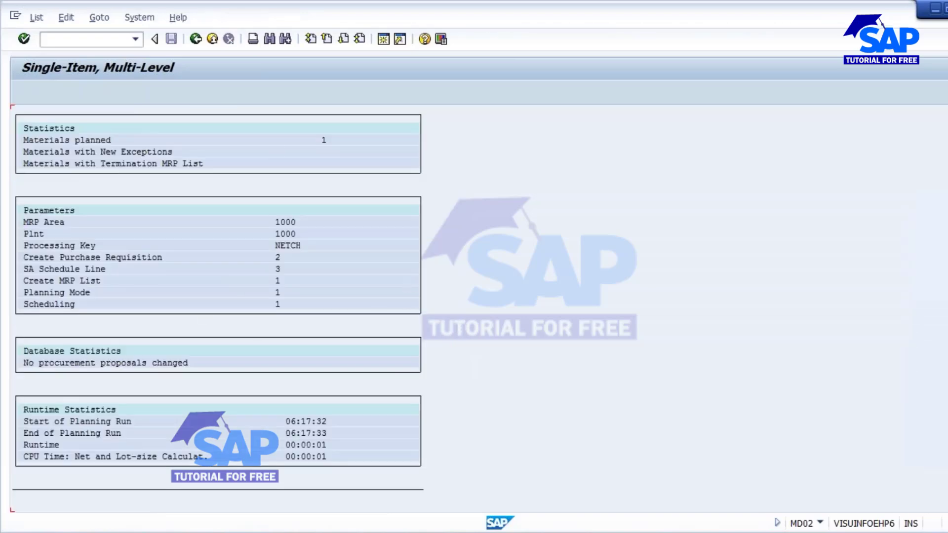
- Scroll through the planning run statistics, then go back to the entry screen
{"action": "scroll", "coordinate": [218, 301], "scroll_direction": "down", "scroll_amount": 2}
{"action": "scroll", "coordinate": [218, 301], "scroll_direction": "up", "scroll_amount": 1}
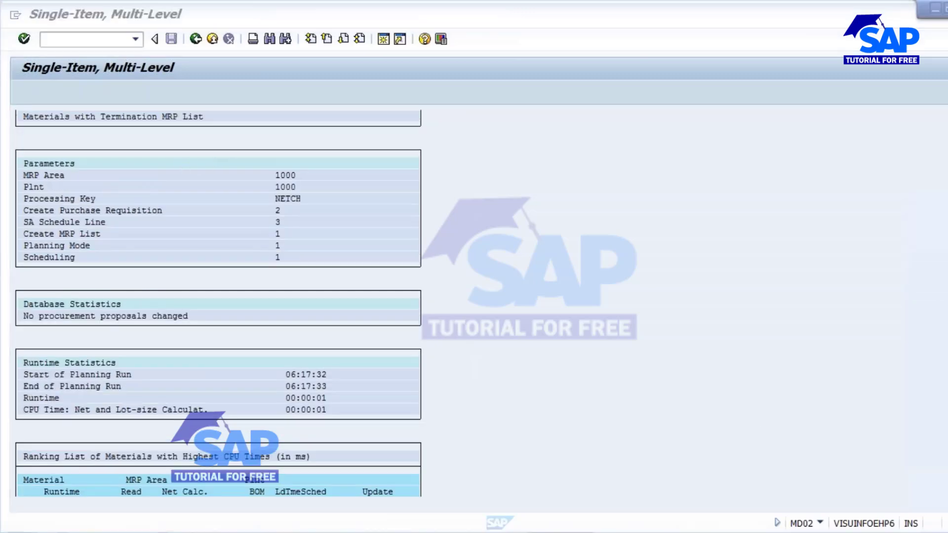
{"action": "left_click", "coordinate": [82, 40]}
{"action": "scroll", "coordinate": [214, 193], "scroll_direction": "up", "scroll_amount": 2}
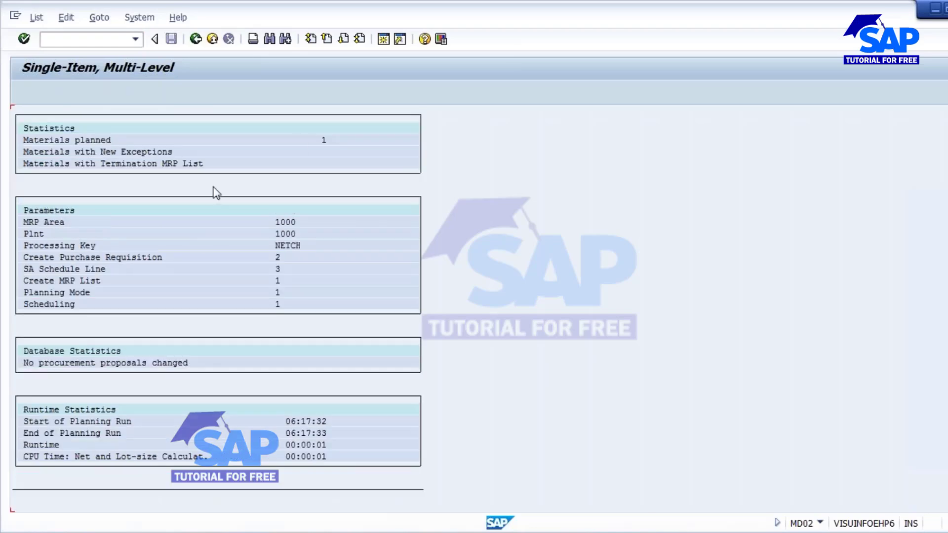
{"action": "scroll", "coordinate": [388, 314], "scroll_direction": "down", "scroll_amount": 1}
{"action": "scroll", "coordinate": [391, 315], "scroll_direction": "down", "scroll_amount": 1}
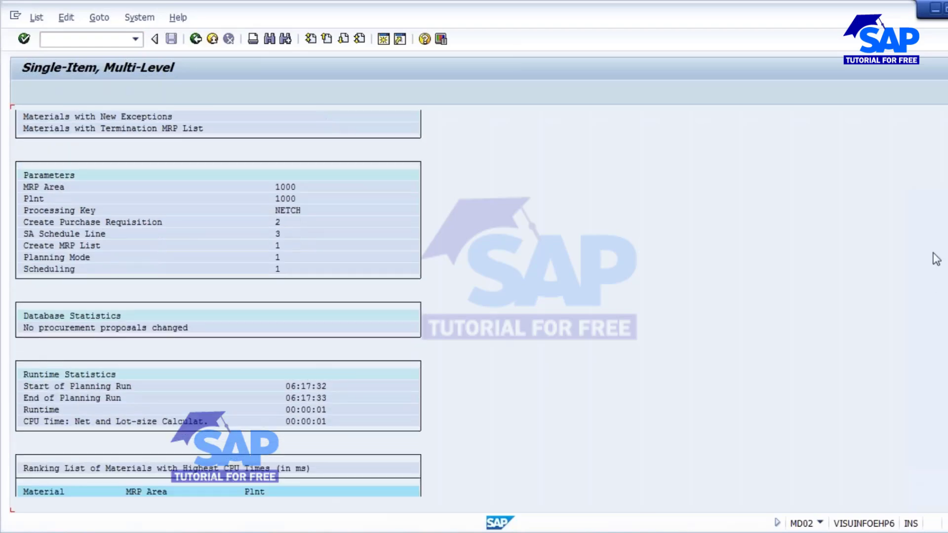
{"action": "scroll", "coordinate": [277, 324], "scroll_direction": "down", "scroll_amount": 2}
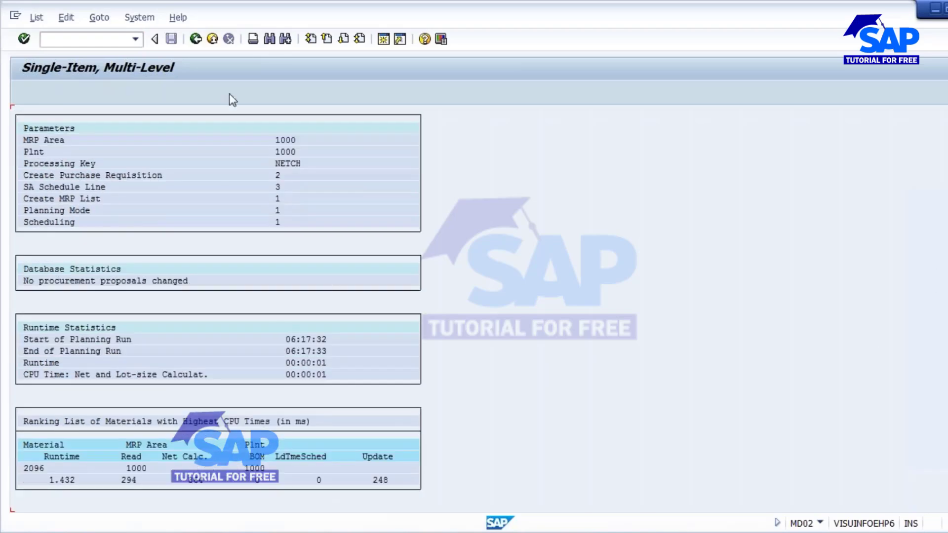
{"action": "left_click", "coordinate": [195, 39]}
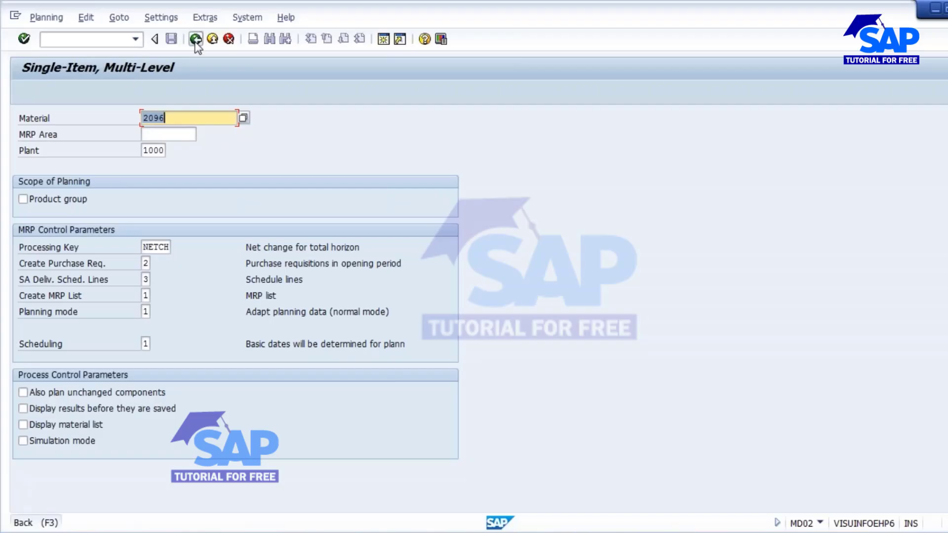
- Open MD03 single-level single-item planning for 2096 in plant 1000, then return to Easy Access
{"action": "left_click", "coordinate": [196, 40]}
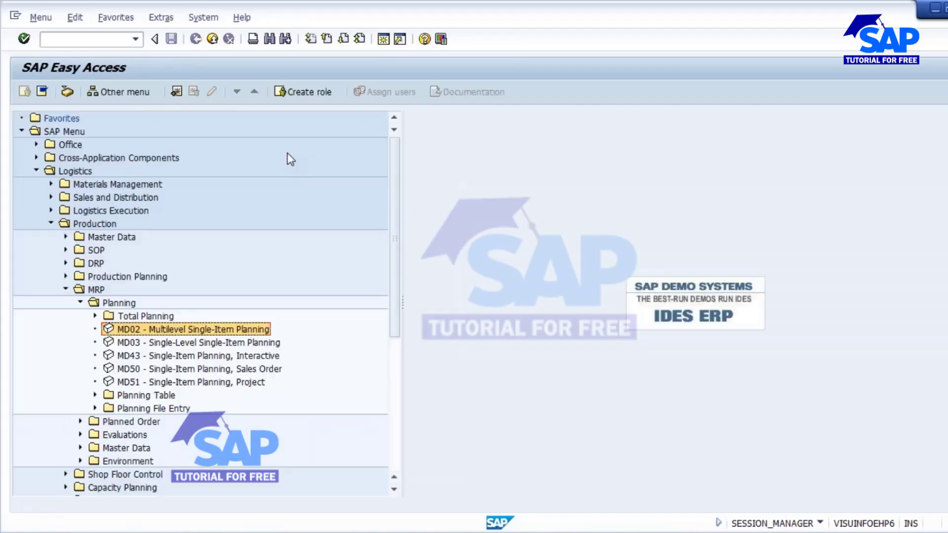
{"action": "double_click", "coordinate": [176, 344]}
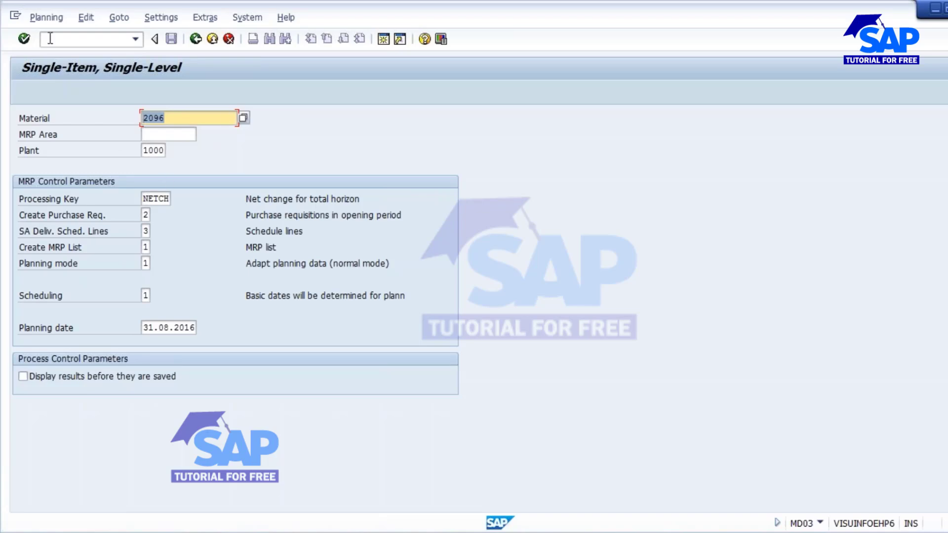
{"action": "left_click", "coordinate": [196, 39]}
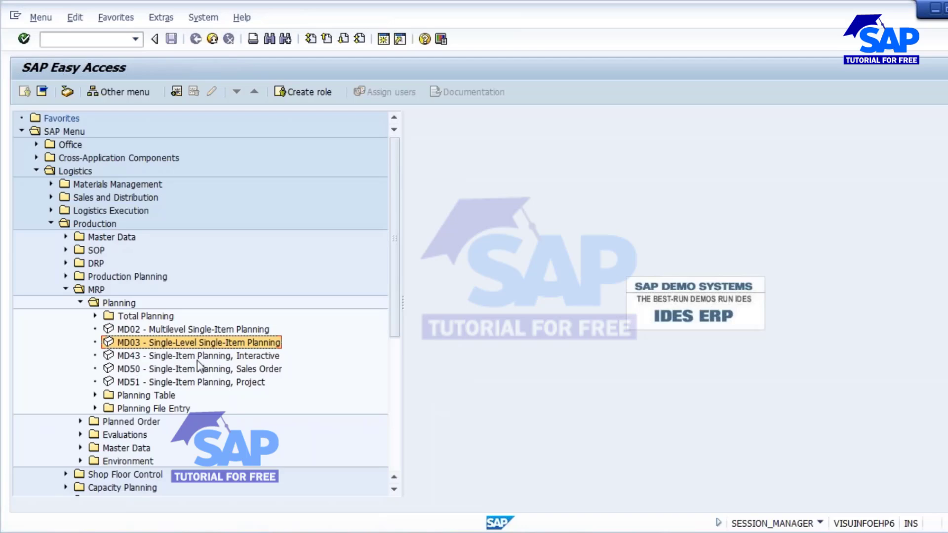
- Open MD43 interactive single-item planning, check material 2096, then go back to the menu
{"action": "left_click", "coordinate": [203, 356]}
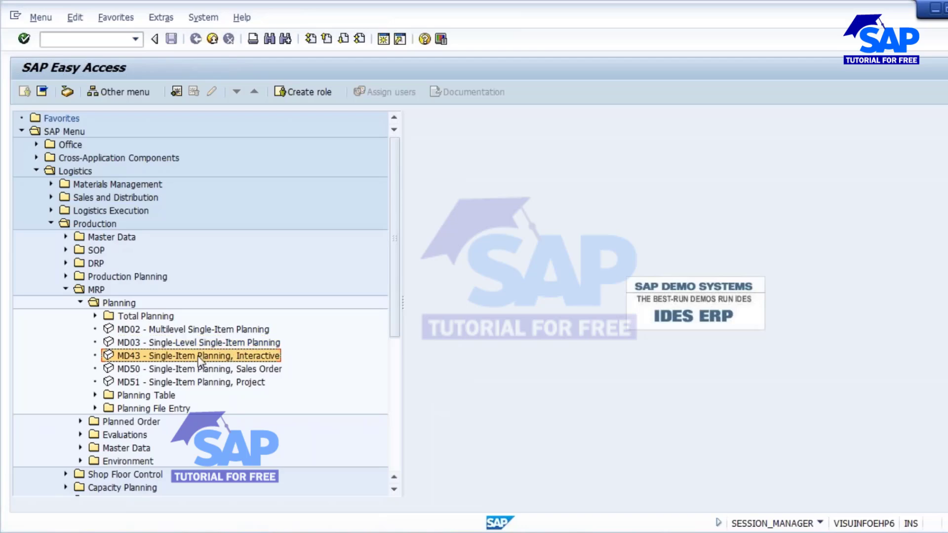
{"action": "double_click", "coordinate": [203, 356]}
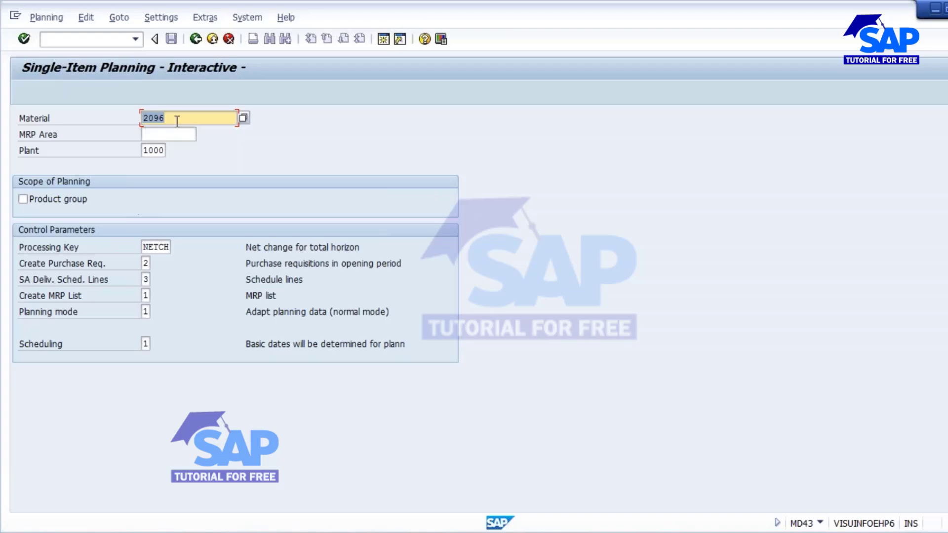
{"action": "left_click_drag", "start_coordinate": [178, 120], "coordinate": [92, 118]}
{"action": "left_click", "coordinate": [195, 39]}
- Collapse the Planning folder under MRP in the Easy Access tree
{"action": "left_click", "coordinate": [80, 302]}
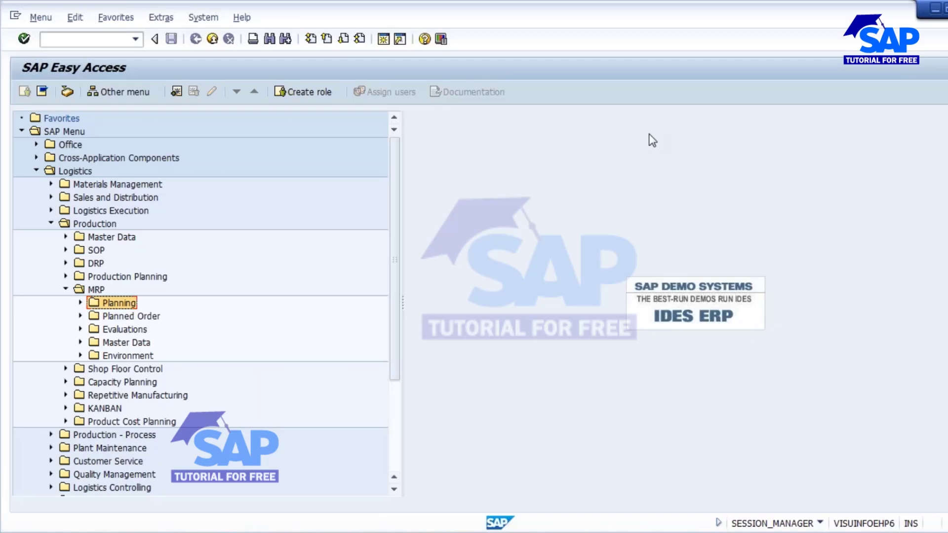
{"action": "key", "text": "alt+Tab"}
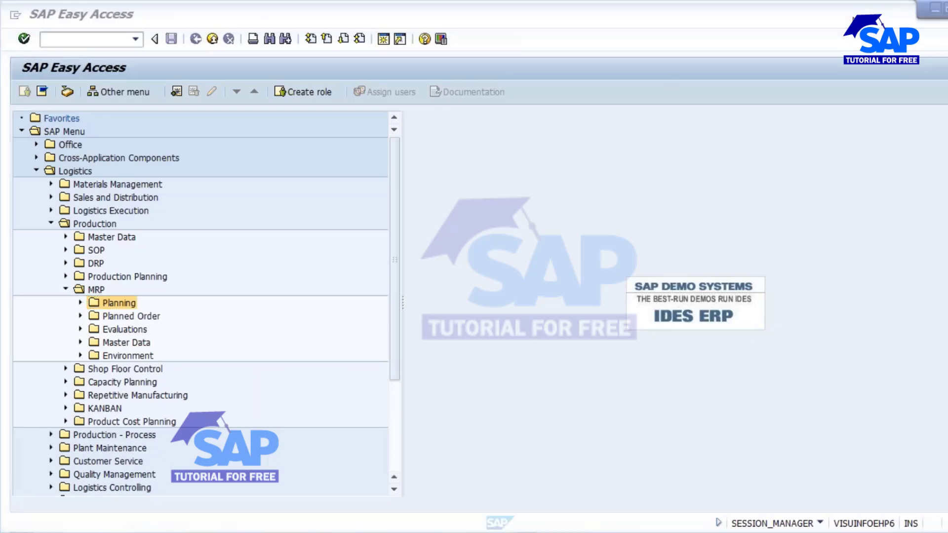
{"action": "key", "text": "alt+Tab"}
{"action": "key", "text": "alt+Tab"}
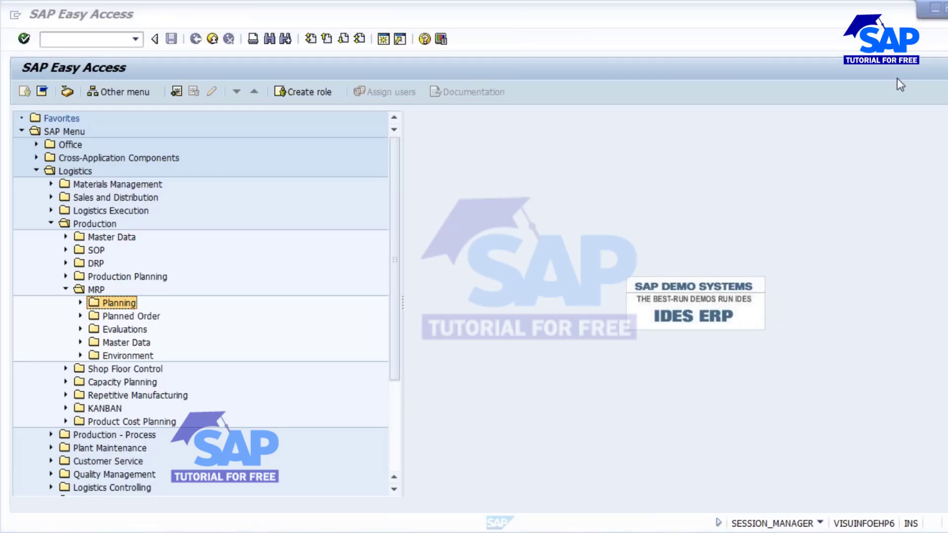
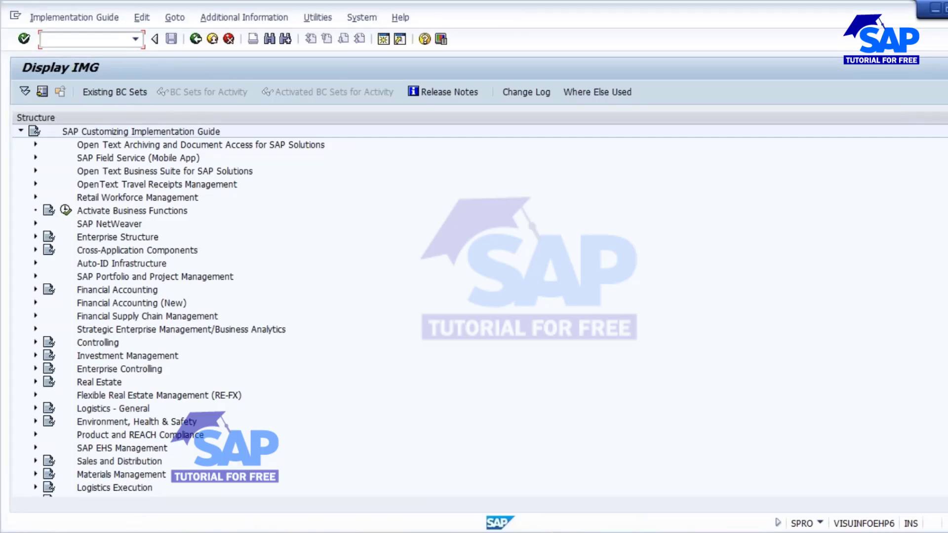
- Run Define Scope of Planning for Total Planning under Production > MRP > Planning, showing eight scopes
{"action": "scroll", "coordinate": [408, 303], "scroll_direction": "down", "scroll_amount": 5}
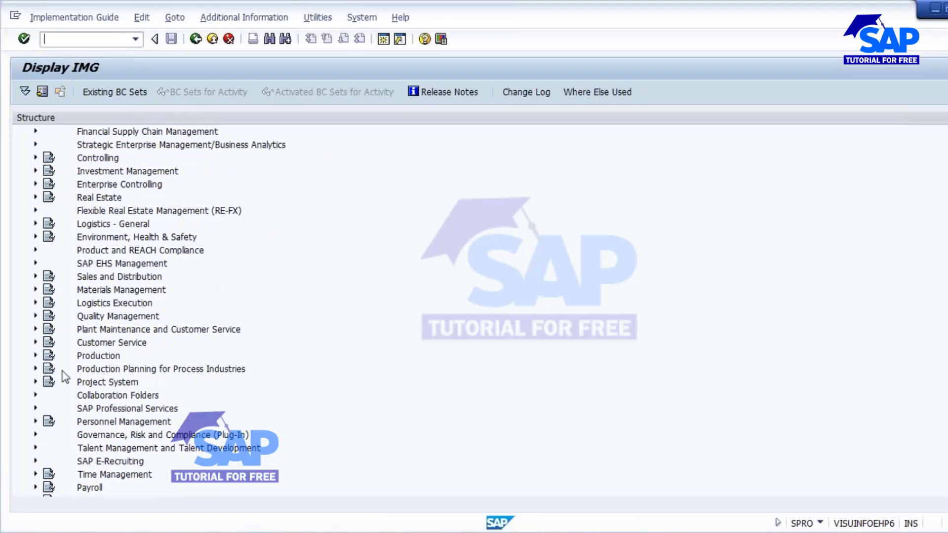
{"action": "left_click", "coordinate": [36, 356]}
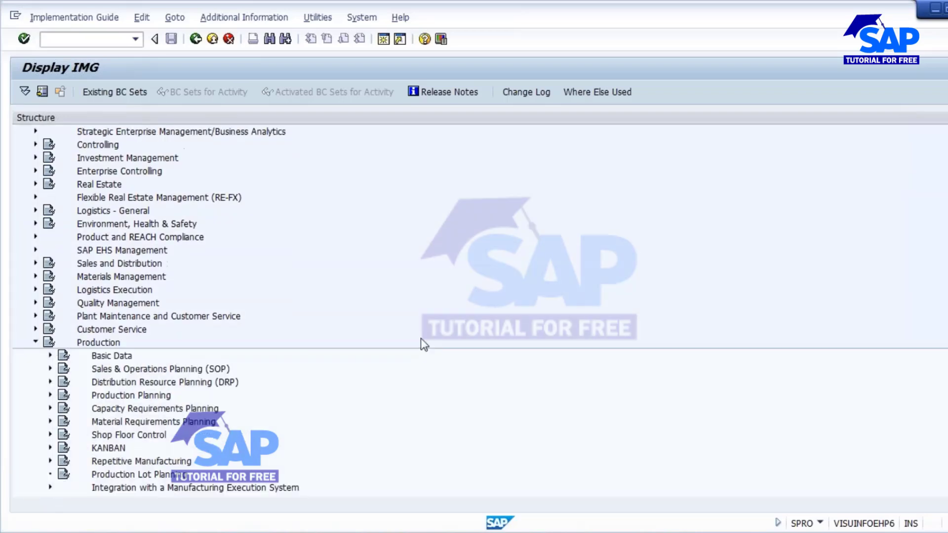
{"action": "scroll", "coordinate": [422, 339], "scroll_direction": "down", "scroll_amount": 3}
{"action": "scroll", "coordinate": [422, 339], "scroll_direction": "down", "scroll_amount": 1}
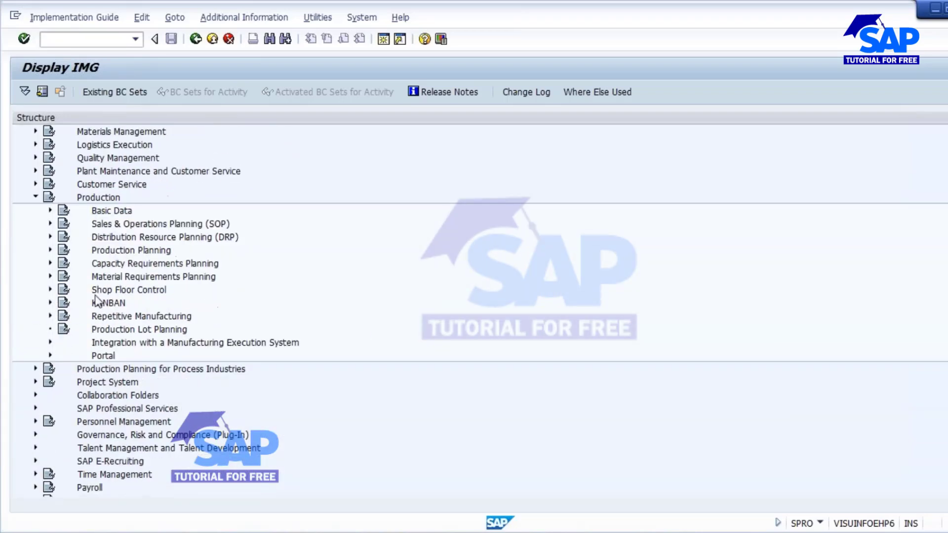
{"action": "left_click", "coordinate": [50, 277]}
{"action": "scroll", "coordinate": [491, 331], "scroll_direction": "down", "scroll_amount": 3}
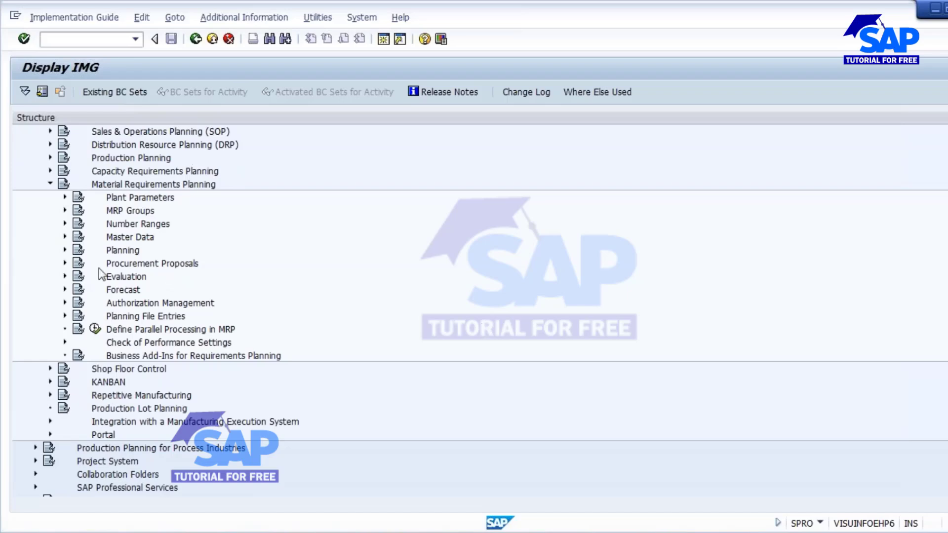
{"action": "left_click", "coordinate": [65, 250]}
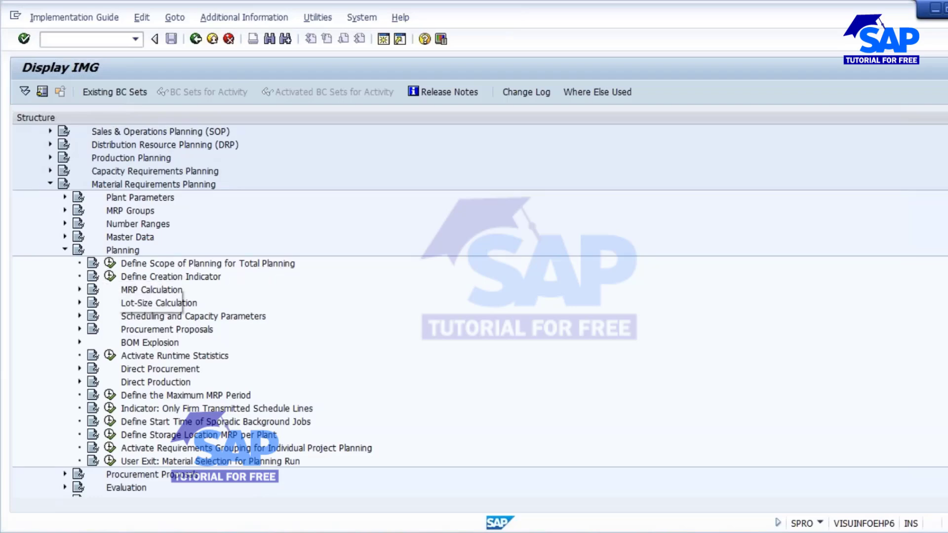
{"action": "left_click", "coordinate": [109, 264]}
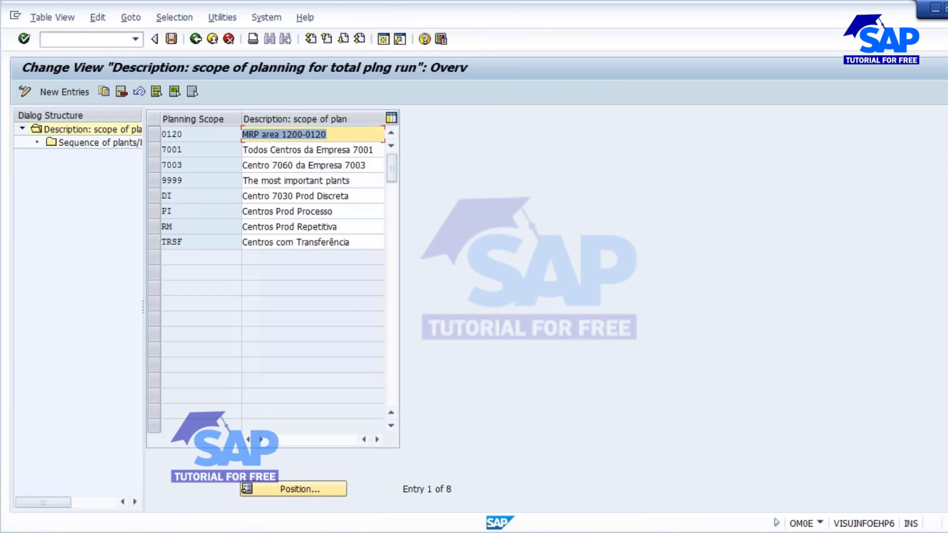
{"action": "left_click", "coordinate": [307, 528]}
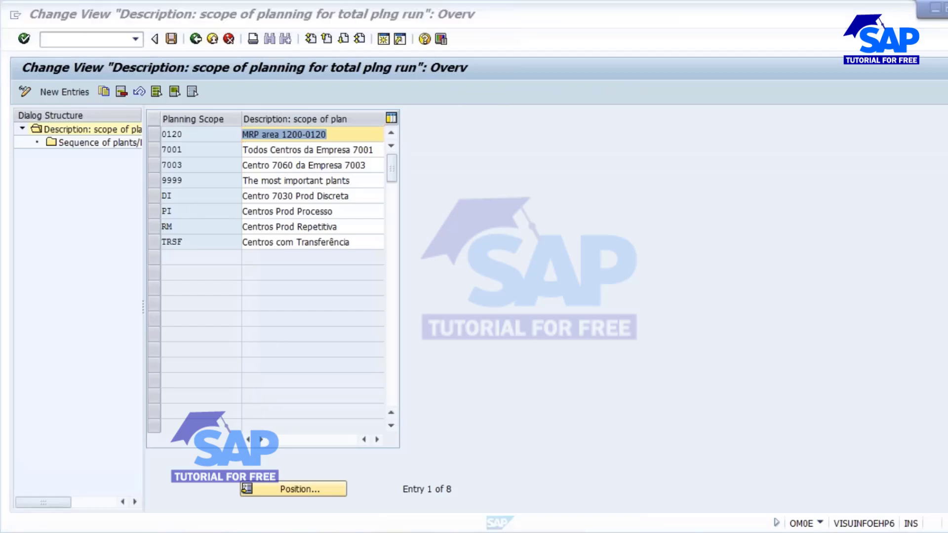
- Note plants 1000, 1100 and 1200 on separate lines under Background job in Notepad, then minimize it
{"action": "left_click", "coordinate": [311, 475]}
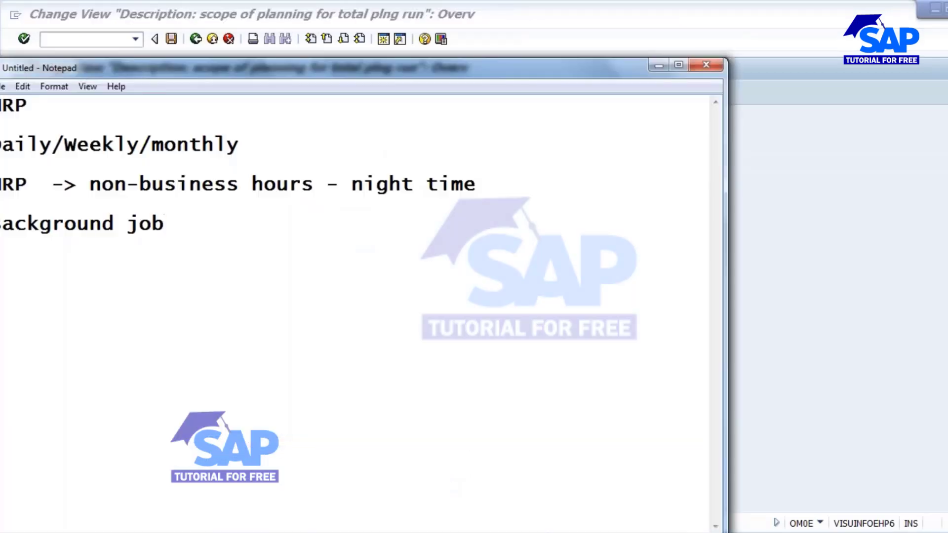
{"action": "left_click", "coordinate": [313, 214]}
{"action": "key", "text": "Return"}
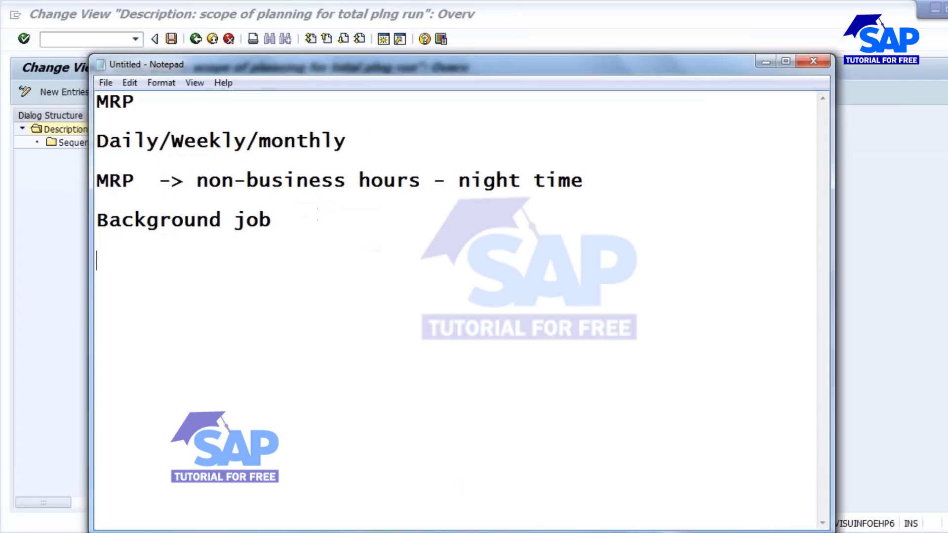
{"action": "type", "text": "1000"}
{"action": "key", "text": "Return"}
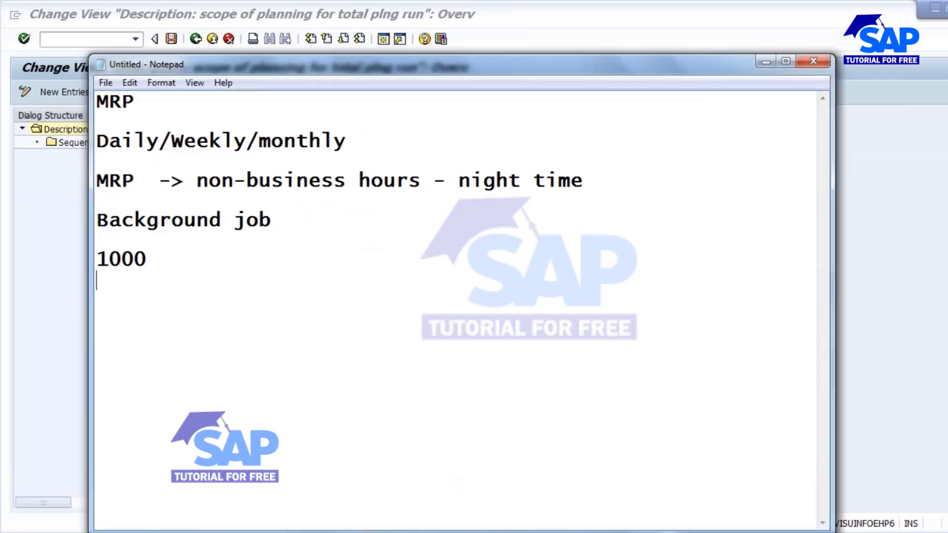
{"action": "type", "text": "1100"}
{"action": "key", "text": "Return"}
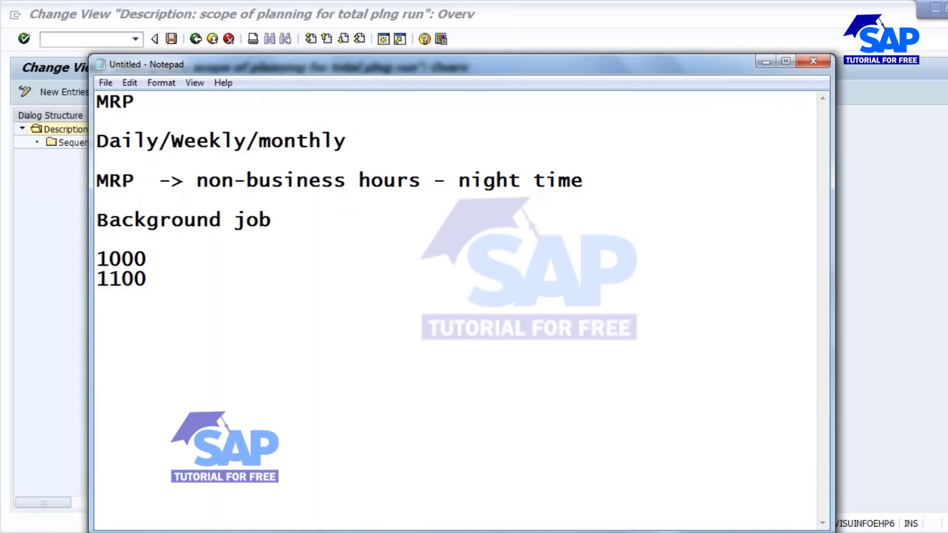
{"action": "type", "text": "1200"}
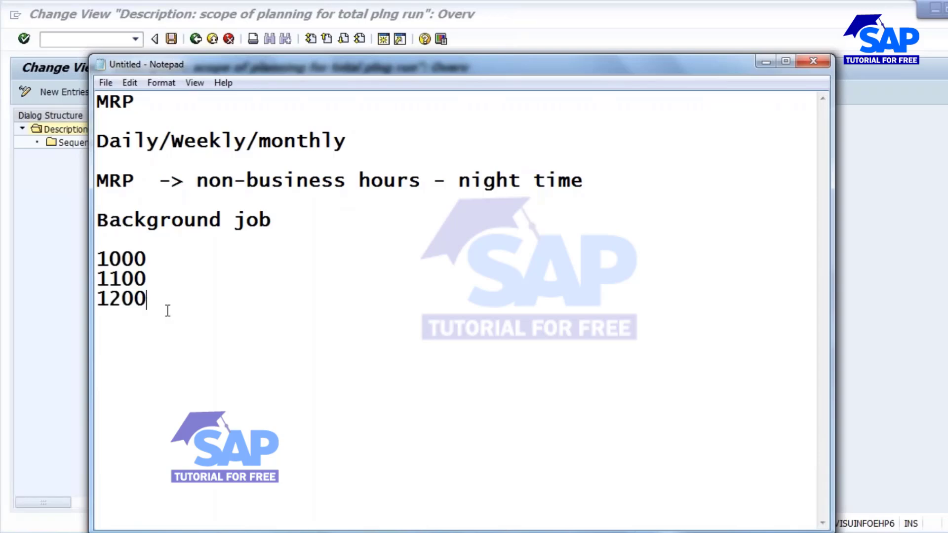
{"action": "left_click_drag", "start_coordinate": [166, 310], "coordinate": [76, 259]}
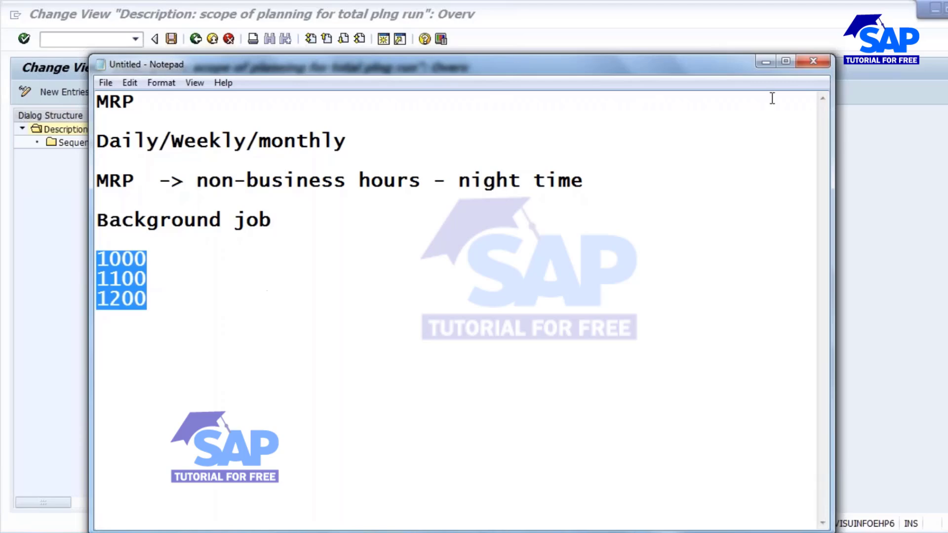
{"action": "left_click", "coordinate": [160, 254]}
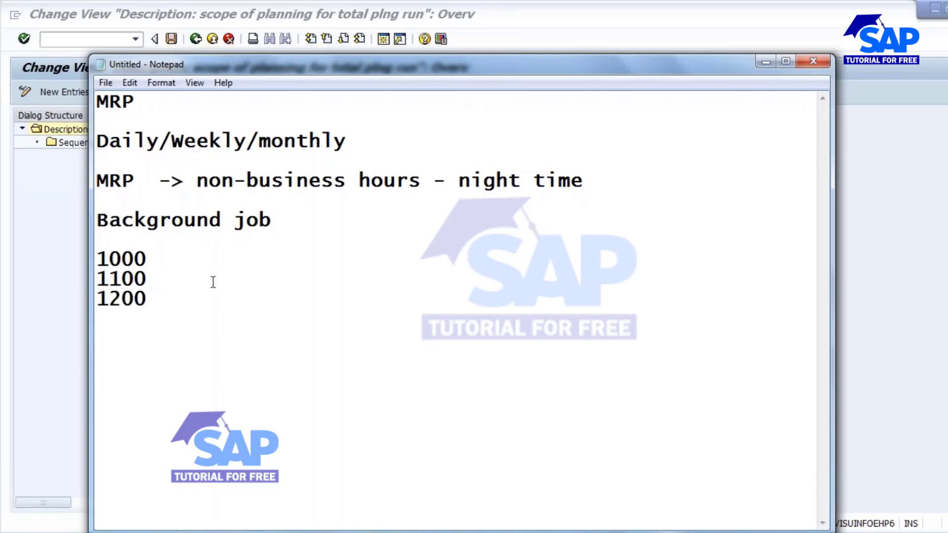
{"action": "left_click", "coordinate": [158, 274]}
{"action": "left_click", "coordinate": [156, 298]}
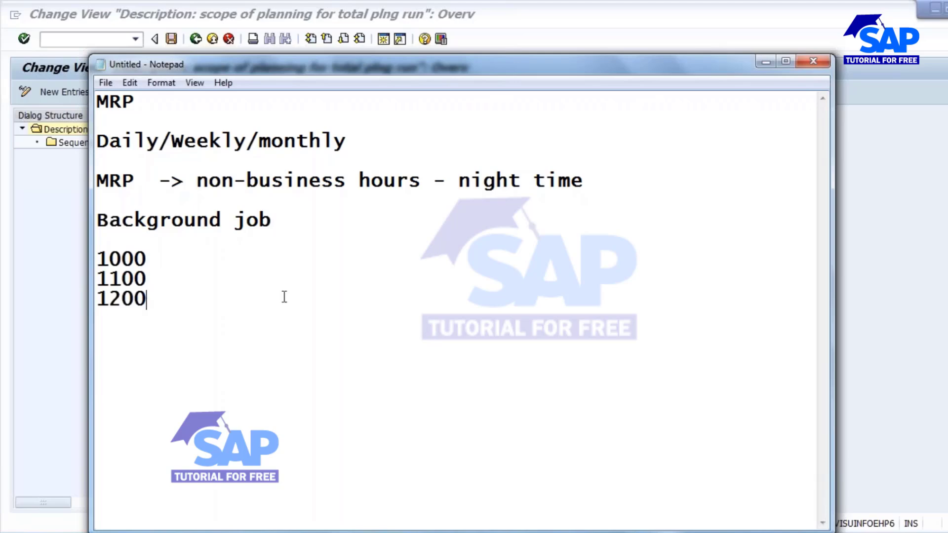
{"action": "left_click", "coordinate": [765, 62]}
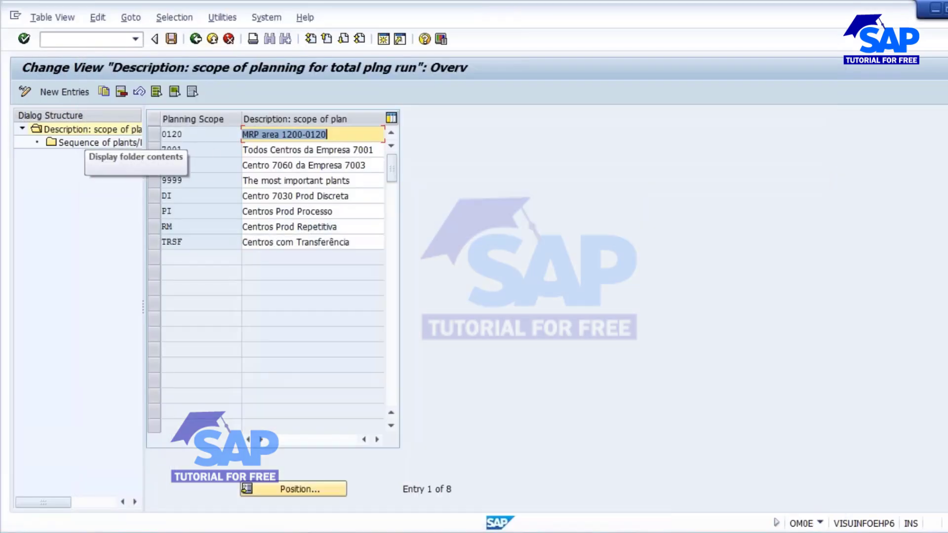
- Add a new planning scope SAVN with description SAVAN_TEST and select its row
{"action": "left_click", "coordinate": [66, 93]}
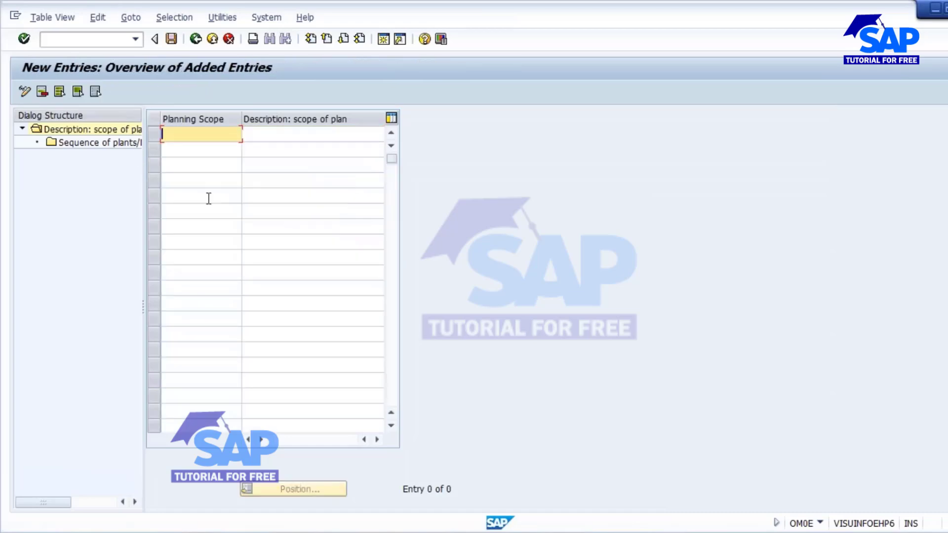
{"action": "type", "text": "SAVN"}
{"action": "left_click", "coordinate": [293, 140]}
{"action": "type", "text": "SAVAN"}
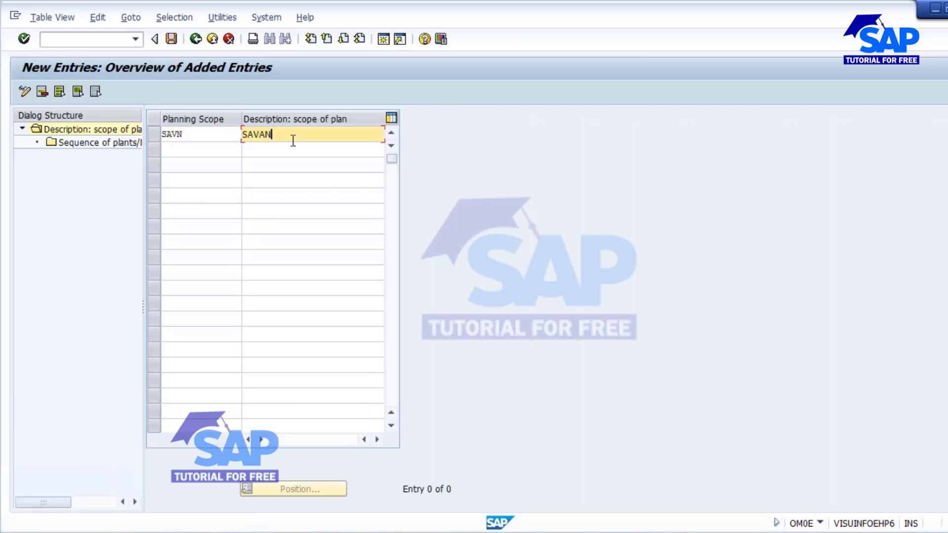
{"action": "type", "text": "_TEST"}
{"action": "key", "text": "Return"}
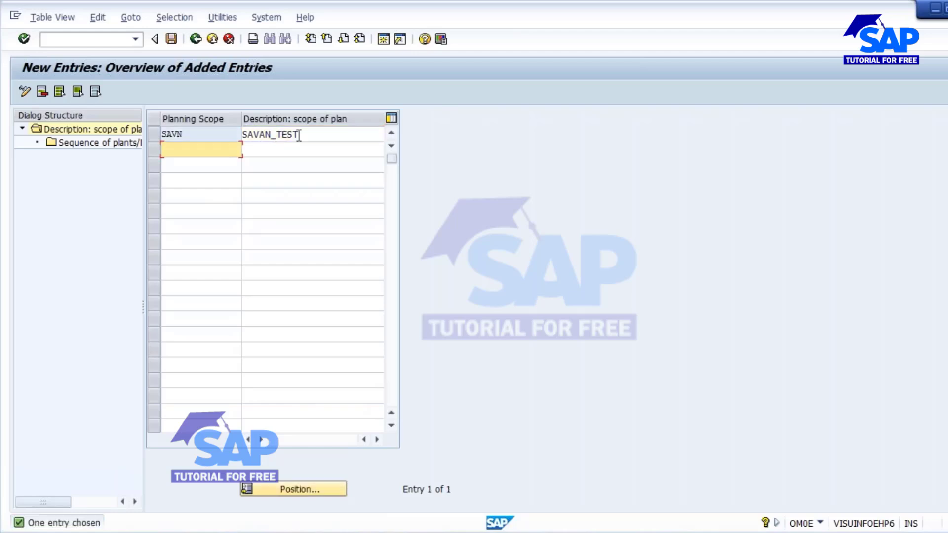
{"action": "left_click", "coordinate": [151, 138]}
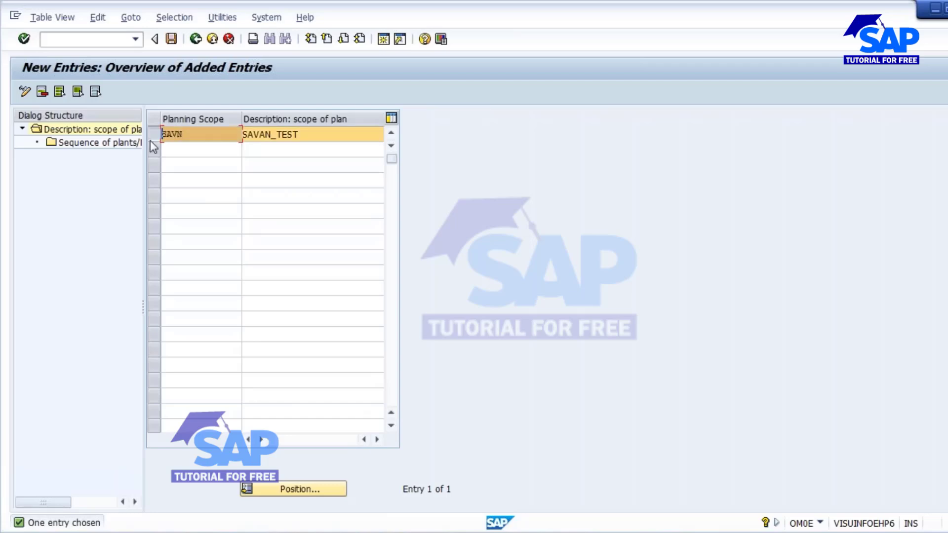
- Add plants 1000, 1100 and 1200 to the SAVN sequence of plants
{"action": "double_click", "coordinate": [88, 148]}
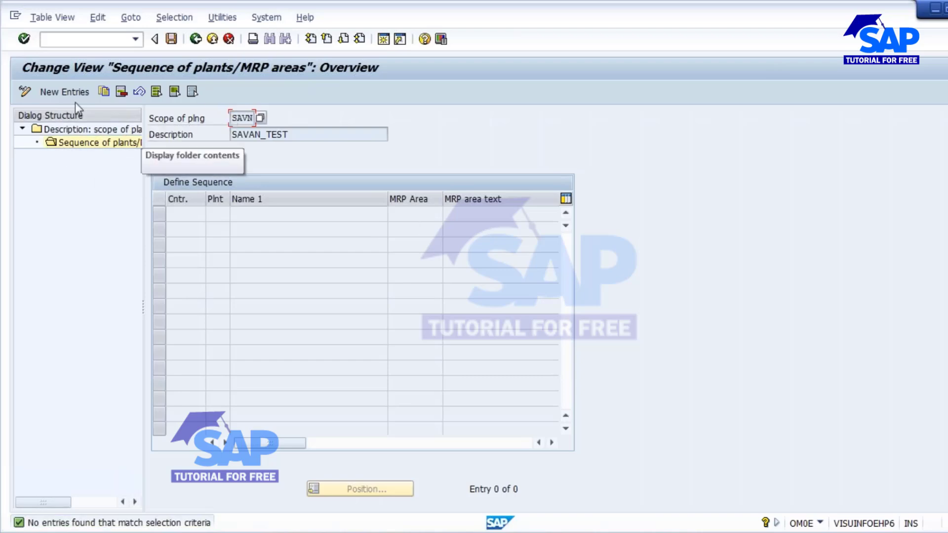
{"action": "left_click", "coordinate": [50, 91]}
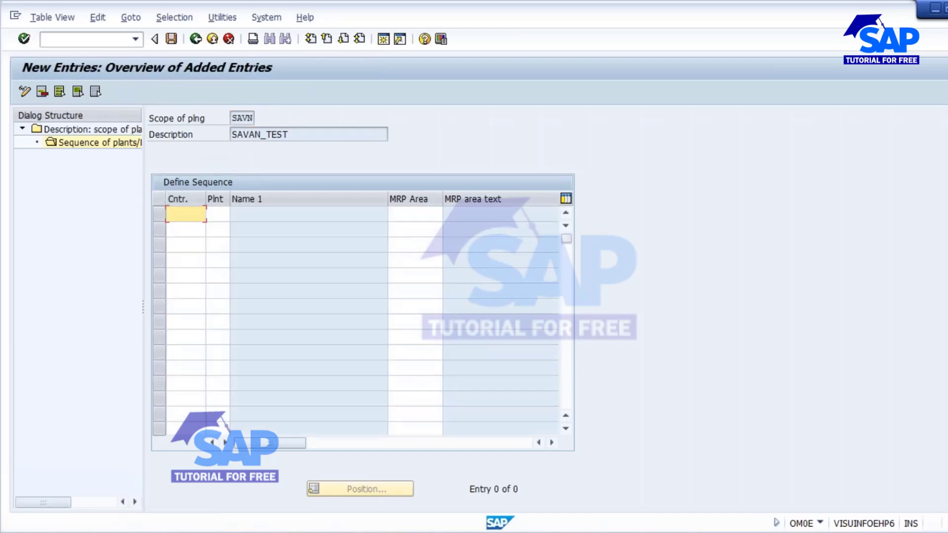
{"action": "left_click", "coordinate": [223, 213]}
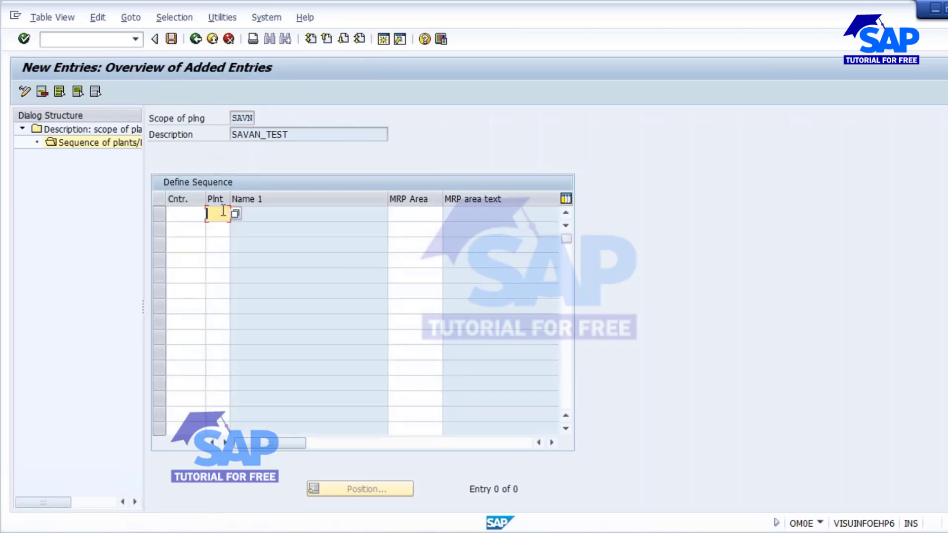
{"action": "type", "text": "1000"}
{"action": "left_click", "coordinate": [220, 228]}
{"action": "type", "text": "1100"}
{"action": "left_click", "coordinate": [220, 244]}
{"action": "type", "text": "1200"}
- Give the plants counters 0, 2 and 3 and save under a customizing request
{"action": "left_click", "coordinate": [188, 219]}
{"action": "key", "text": "Return"}
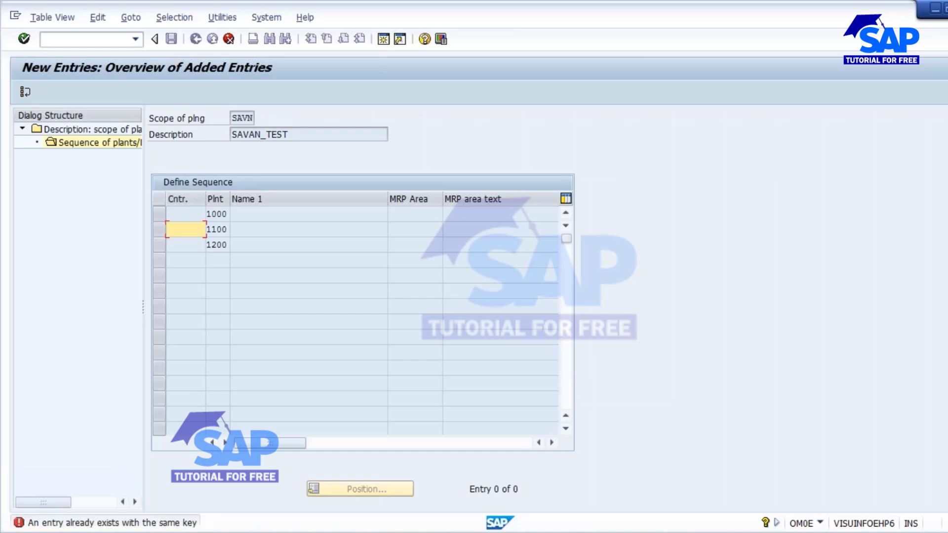
{"action": "type", "text": "2"}
{"action": "key", "text": "Return"}
{"action": "type", "text": "3"}
{"action": "key", "text": "Return"}
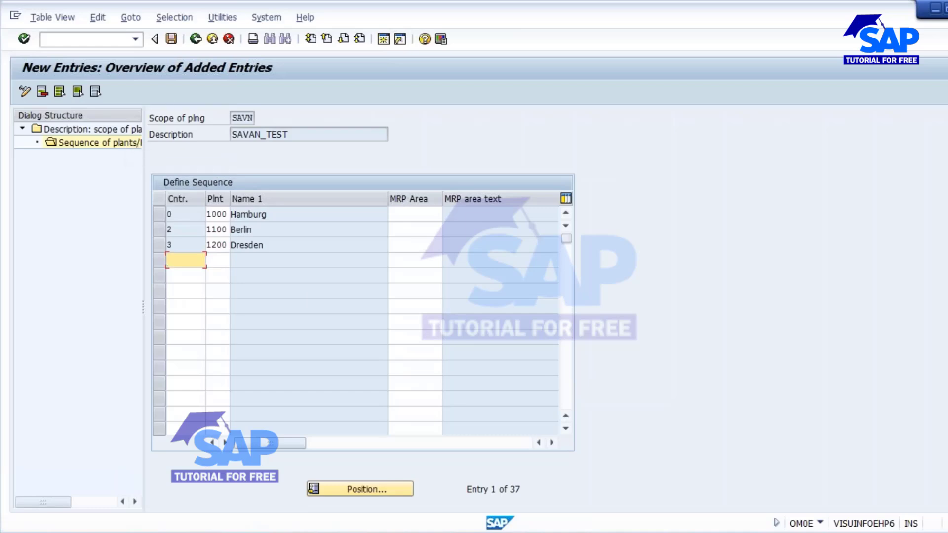
{"action": "left_click", "coordinate": [172, 39]}
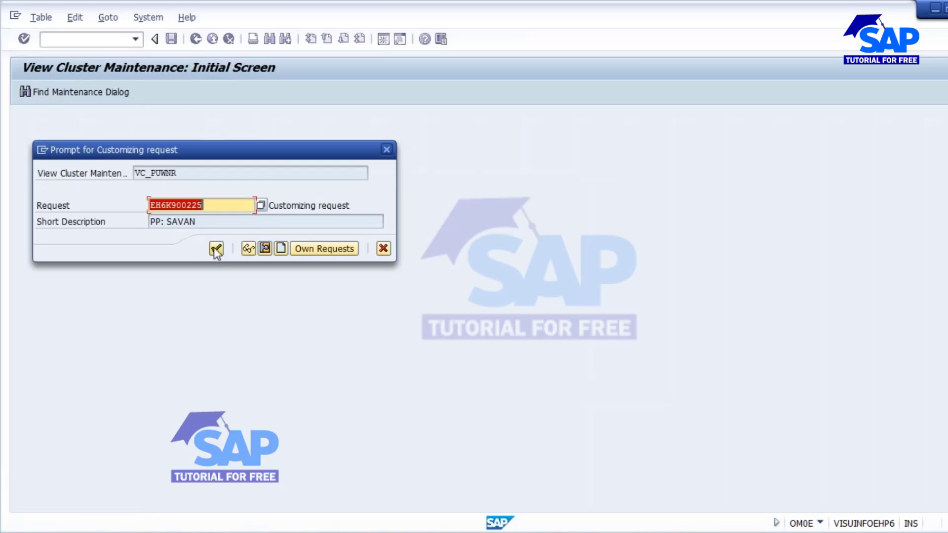
{"action": "left_click", "coordinate": [215, 249]}
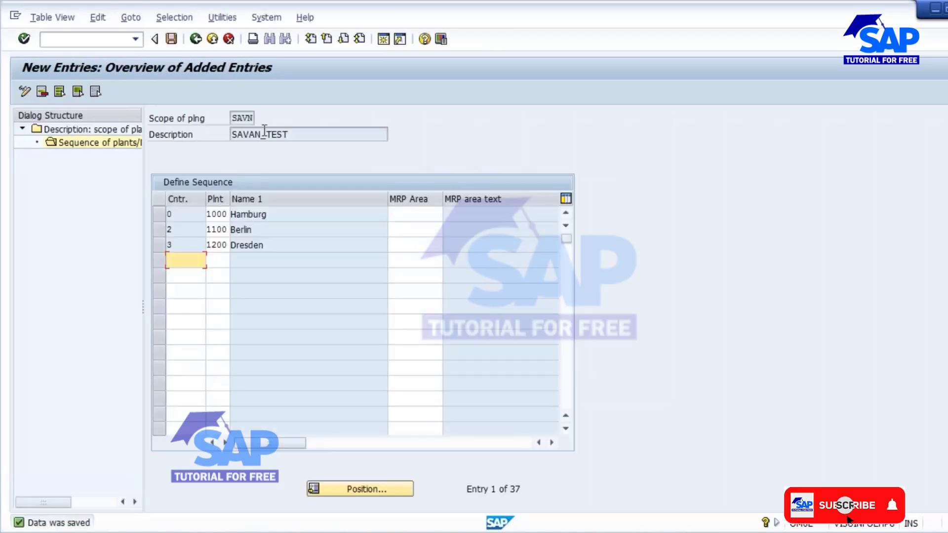
- Open the MRP Run transaction with /NMD01
{"action": "mouse_move", "coordinate": [434, 532]}
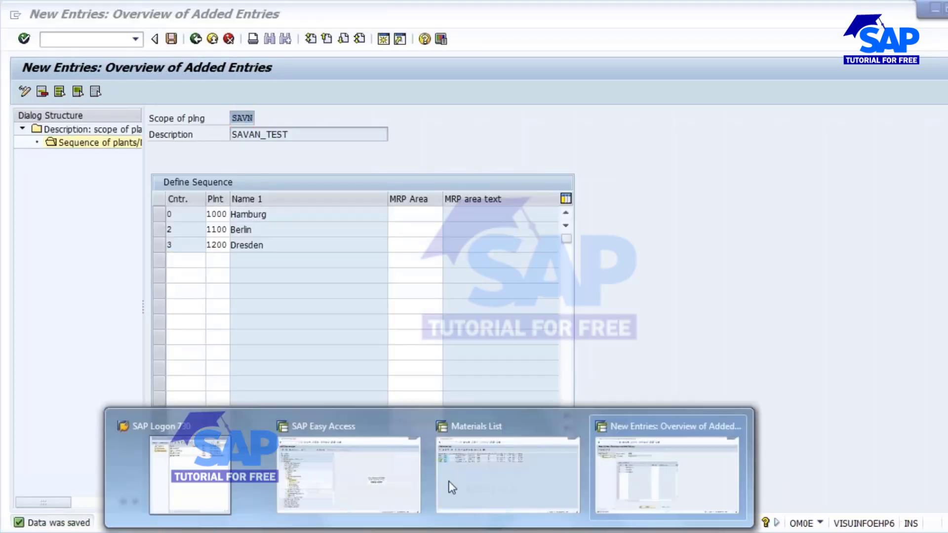
{"action": "left_click", "coordinate": [623, 457]}
{"action": "key", "text": "ctrl+slash"}
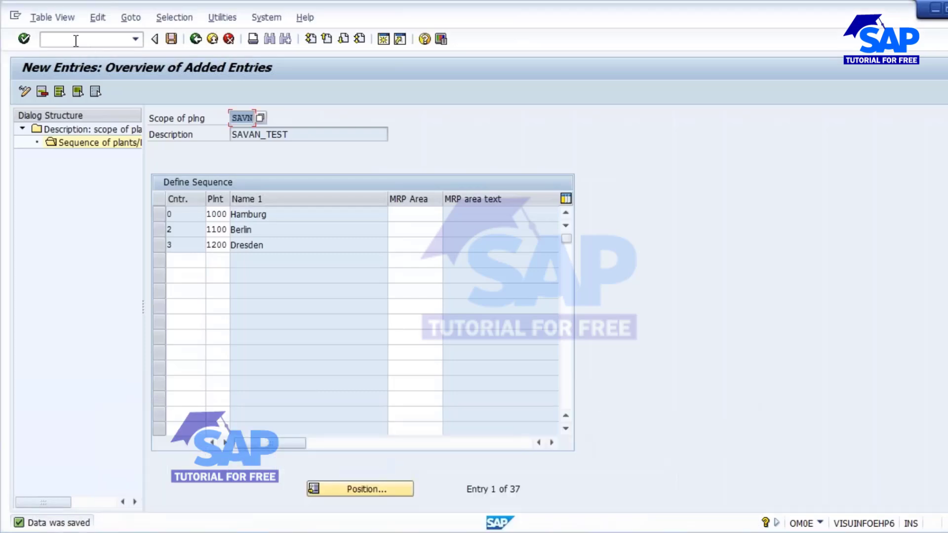
{"action": "type", "text": "/NMD01"}
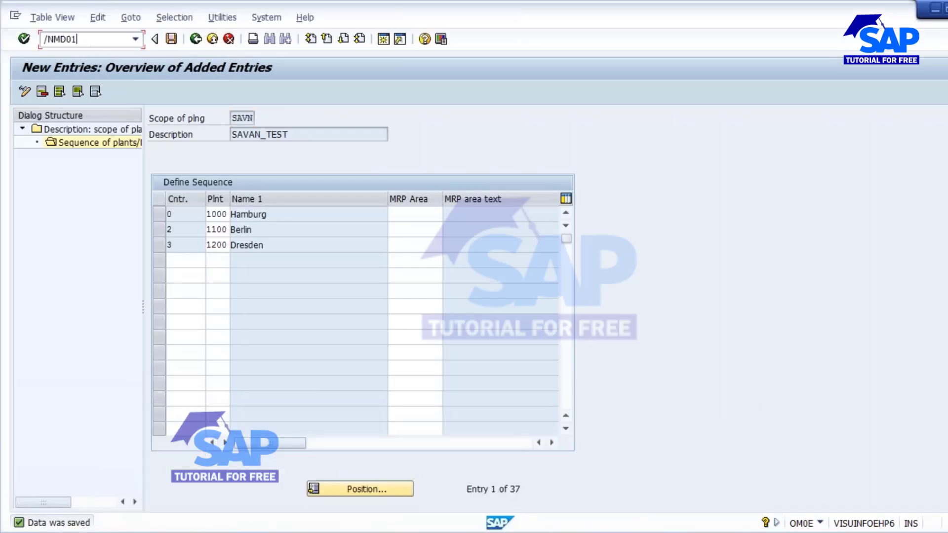
{"action": "key", "text": "Return"}
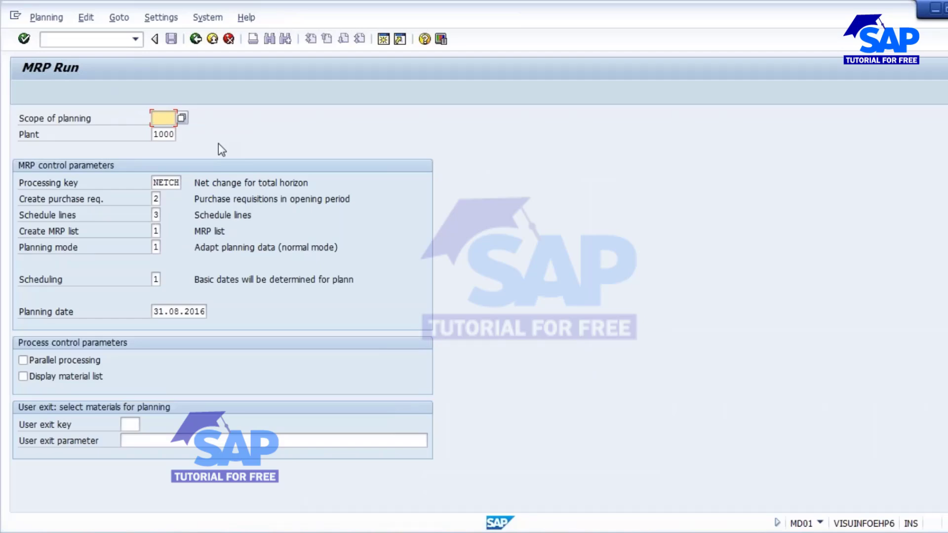
- Choose SAVN (SAVAN_TEST) from the scope of planning search help, keeping plant 1000
{"action": "left_click", "coordinate": [183, 118]}
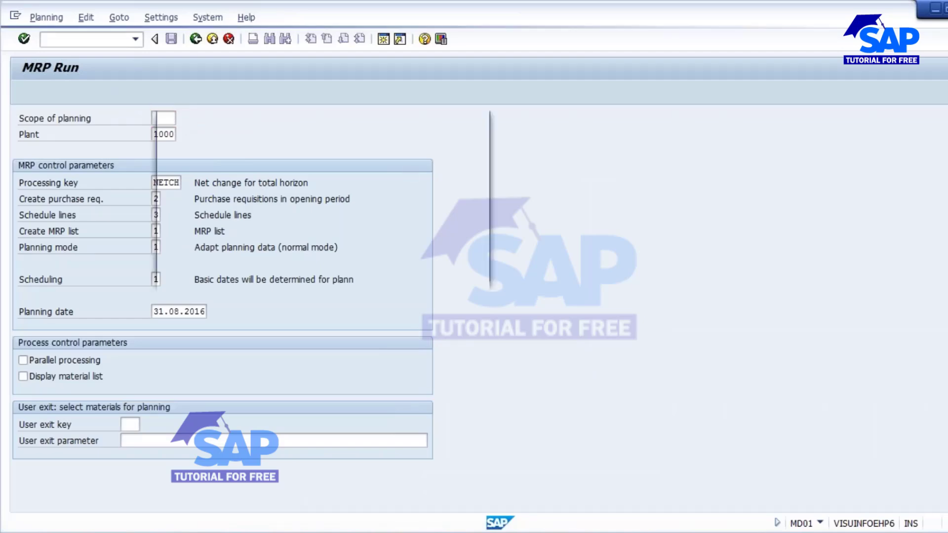
{"action": "left_click_drag", "start_coordinate": [366, 121], "coordinate": [412, 49]}
{"action": "left_click", "coordinate": [327, 230]}
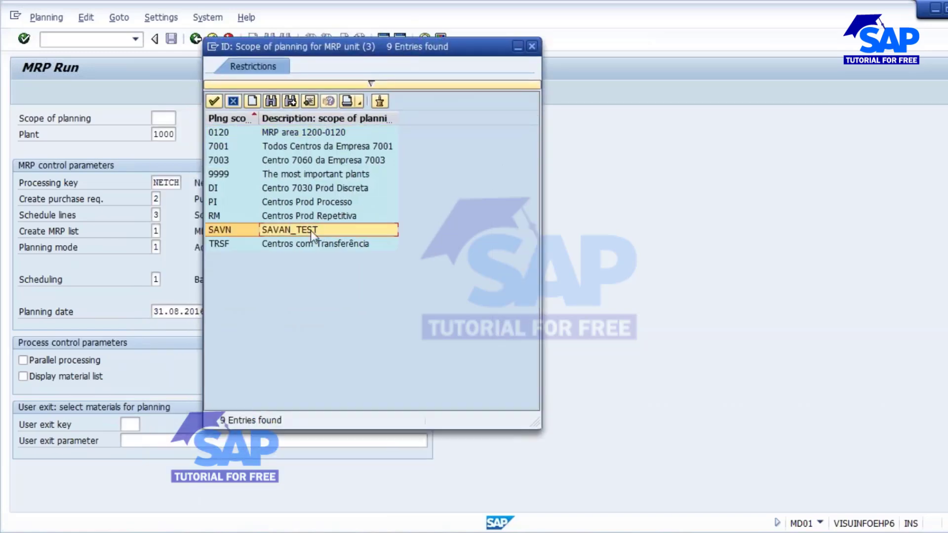
{"action": "double_click", "coordinate": [311, 230]}
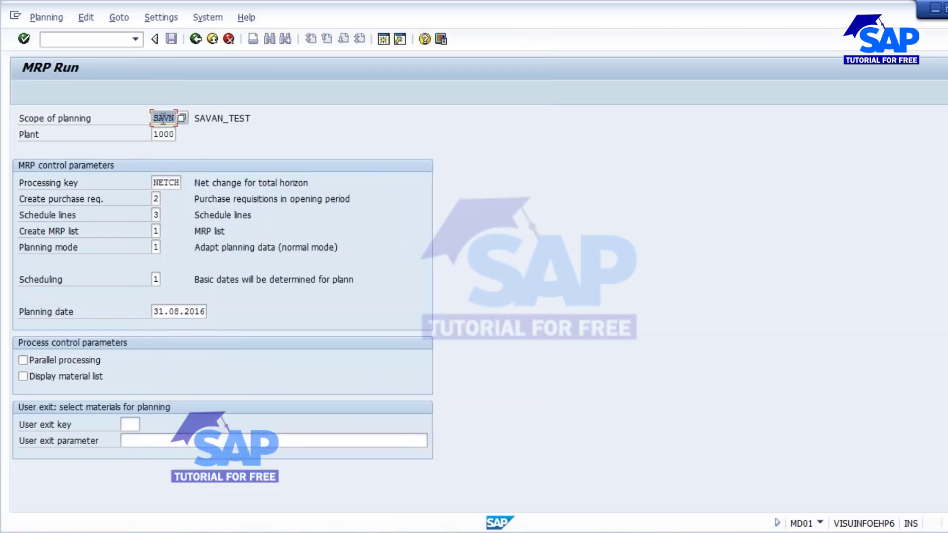
{"action": "key", "text": "Tab"}
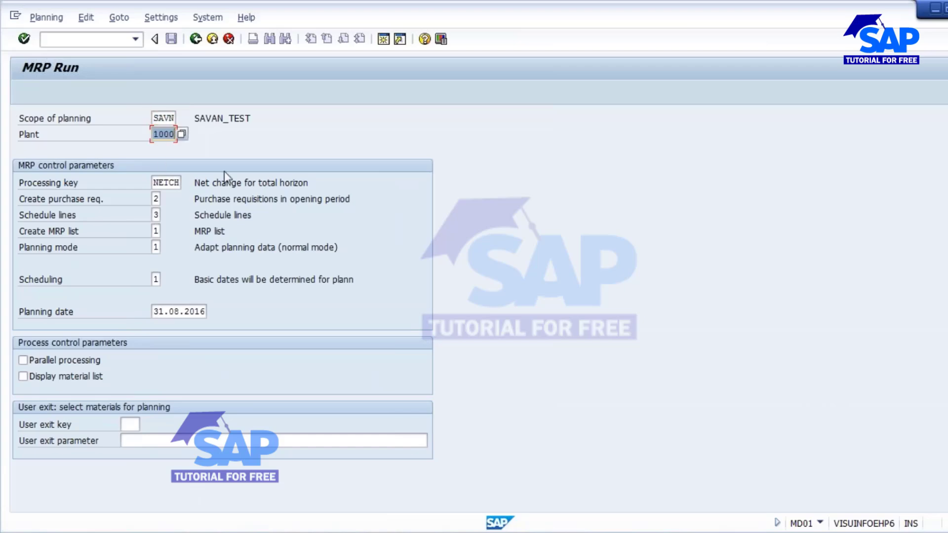
{"action": "key", "text": "shift+Tab"}
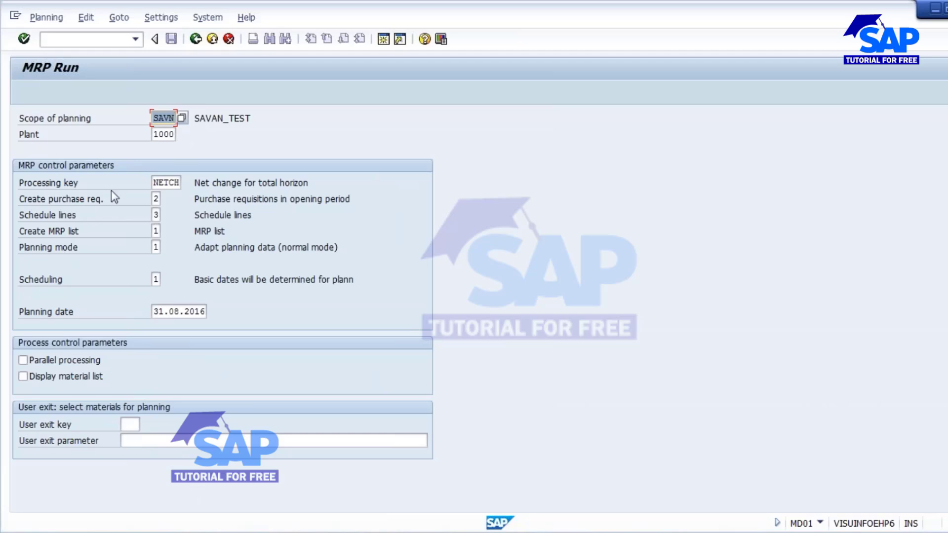
{"action": "key", "text": "Tab"}
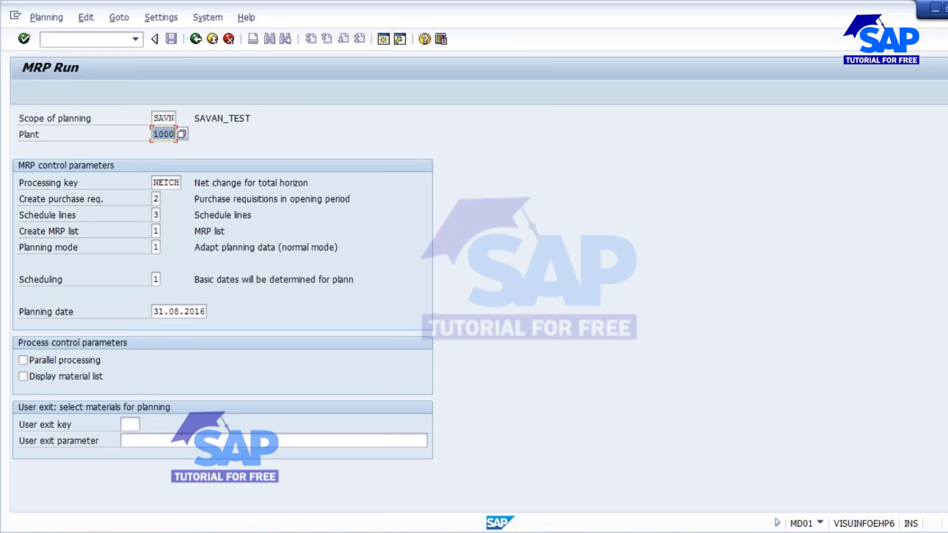
{"action": "left_click", "coordinate": [165, 135]}
{"action": "key", "text": "shift+Tab"}
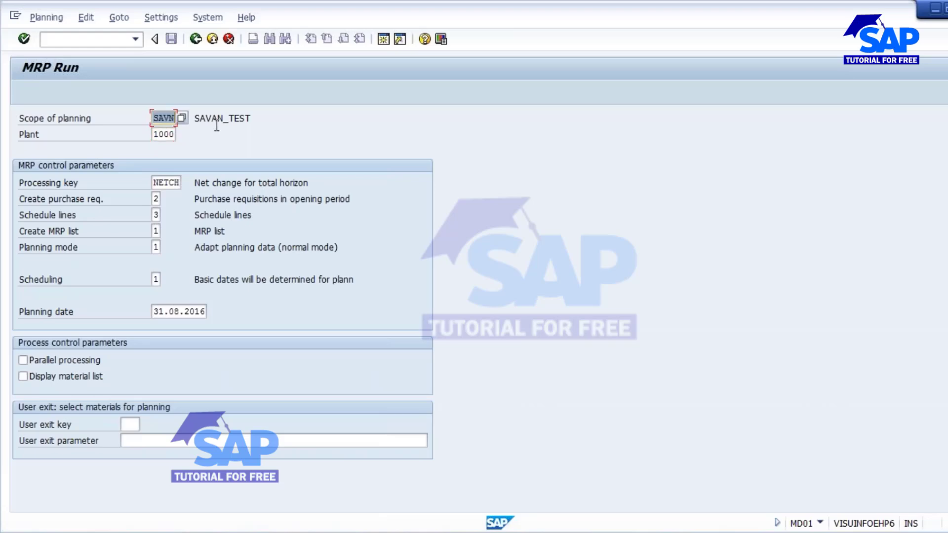